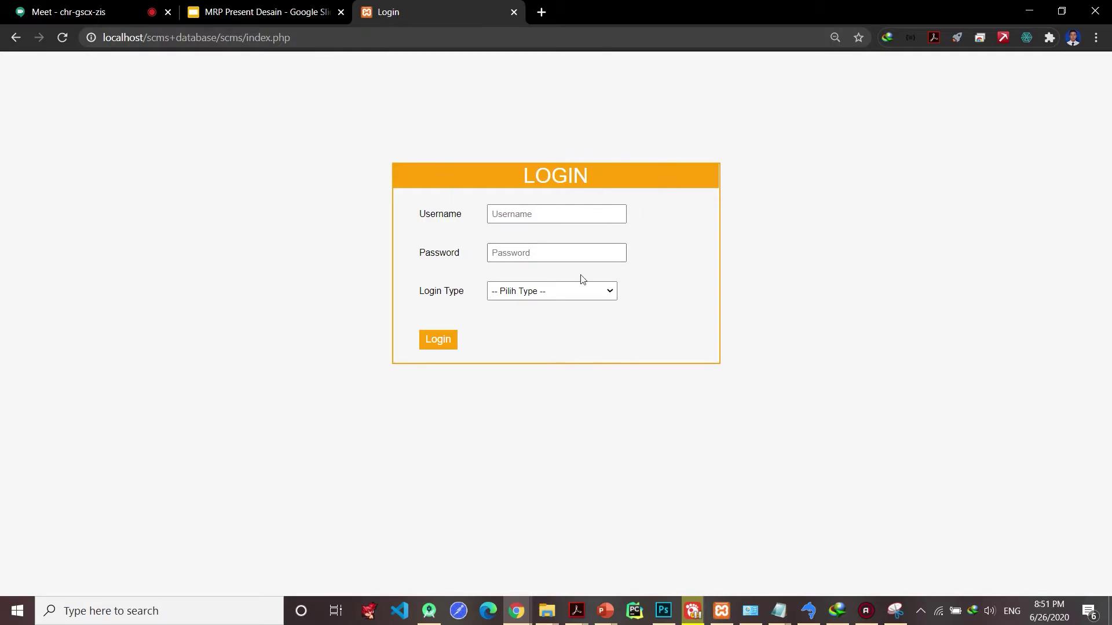
- Set the Login Type to Admin after briefly trying Retailer
left_click(550, 294)
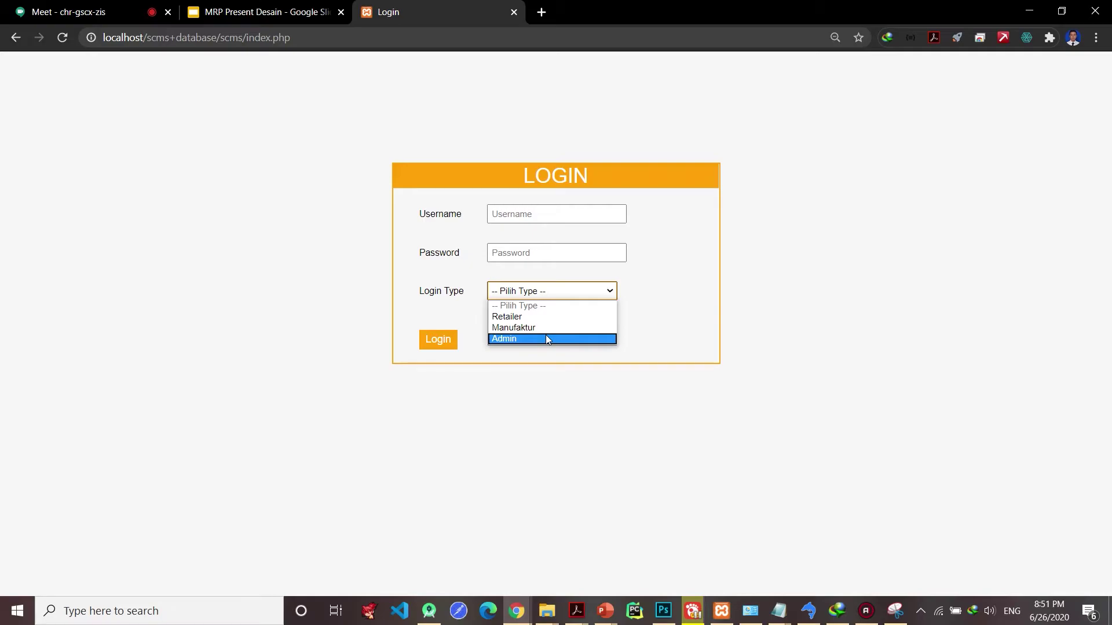
left_click(546, 339)
left_click(551, 298)
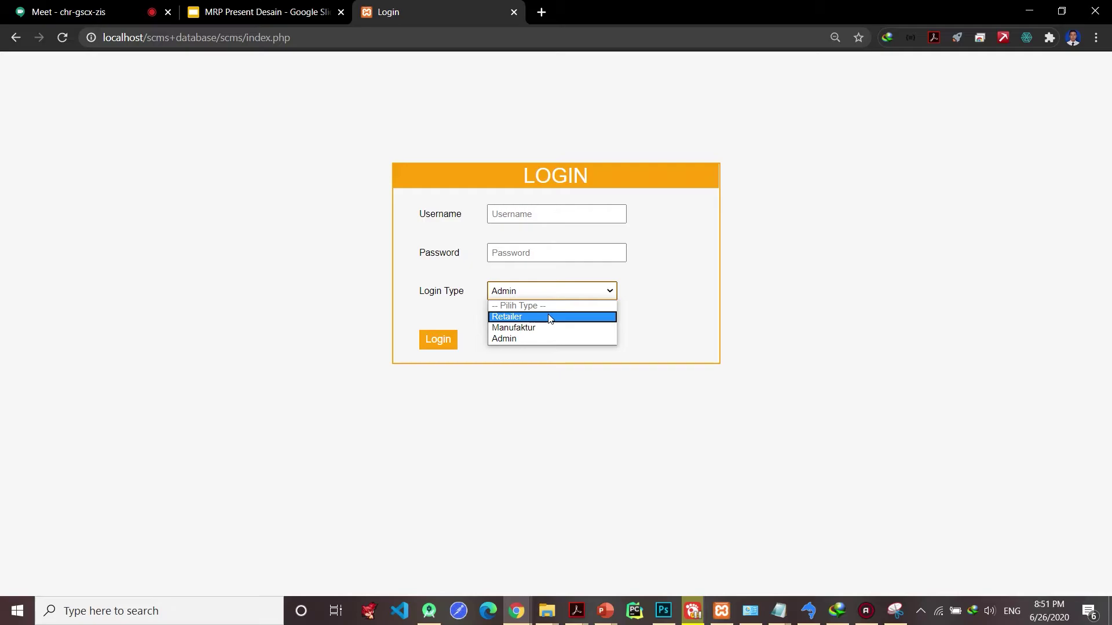
left_click(550, 317)
left_click(550, 297)
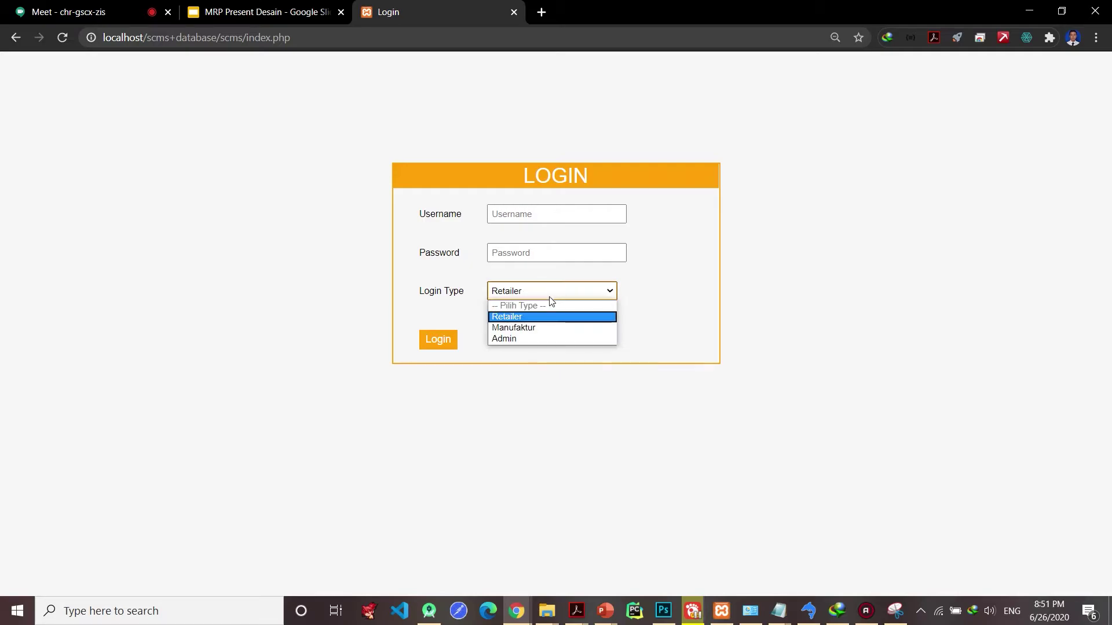
left_click(553, 340)
- Autofill the admin username, enter the account password, and log in
left_click(554, 213)
left_click(560, 241)
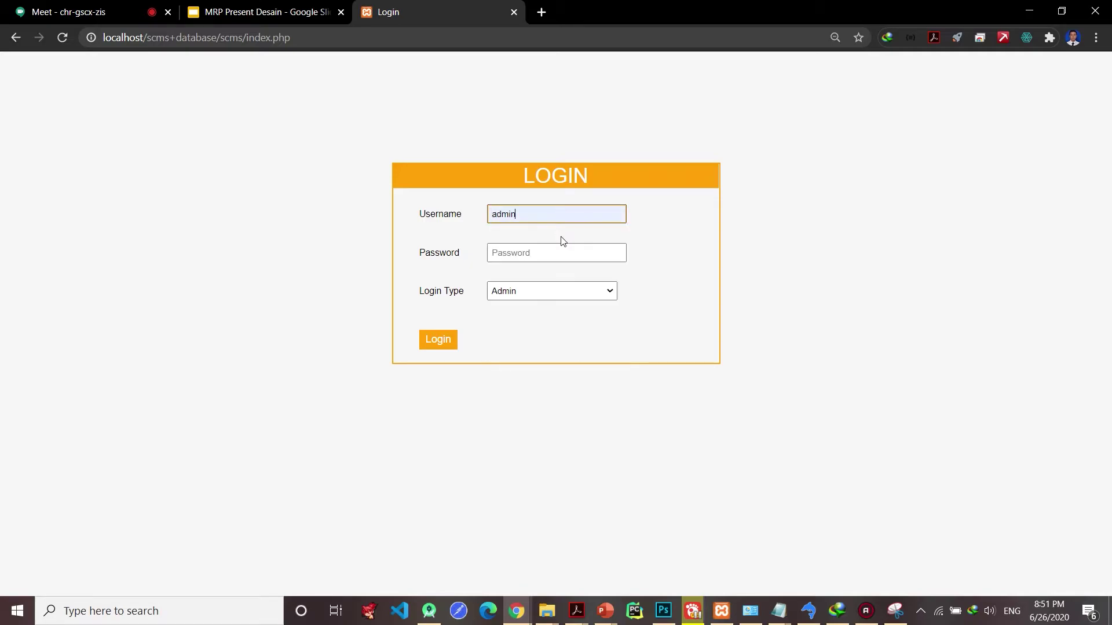
left_click_drag(559, 218, 453, 215)
left_click(561, 250)
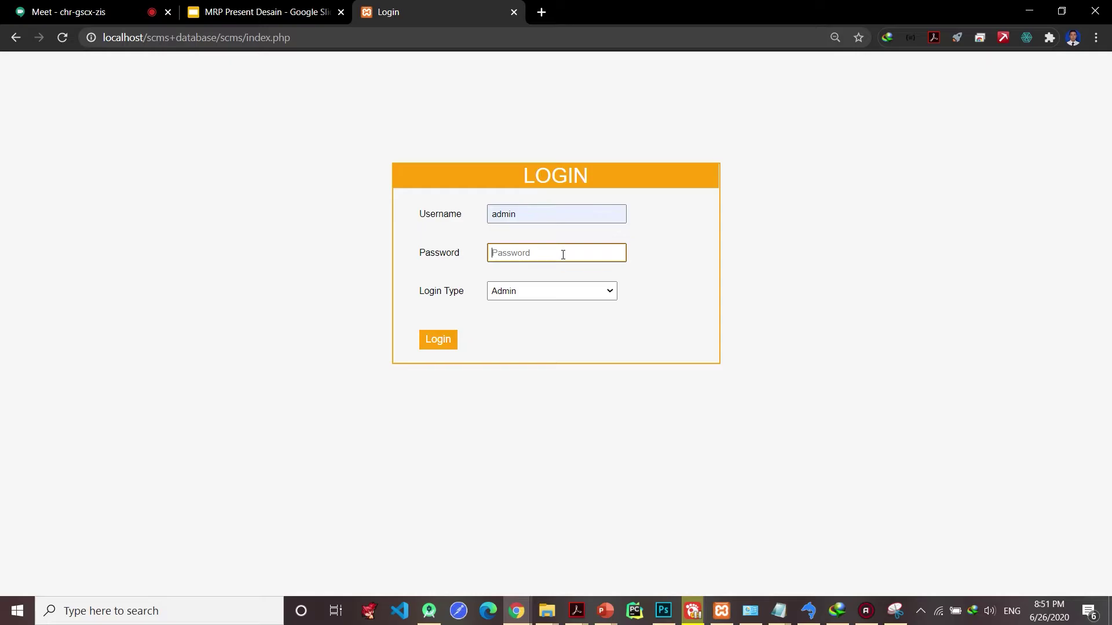
left_click(444, 344)
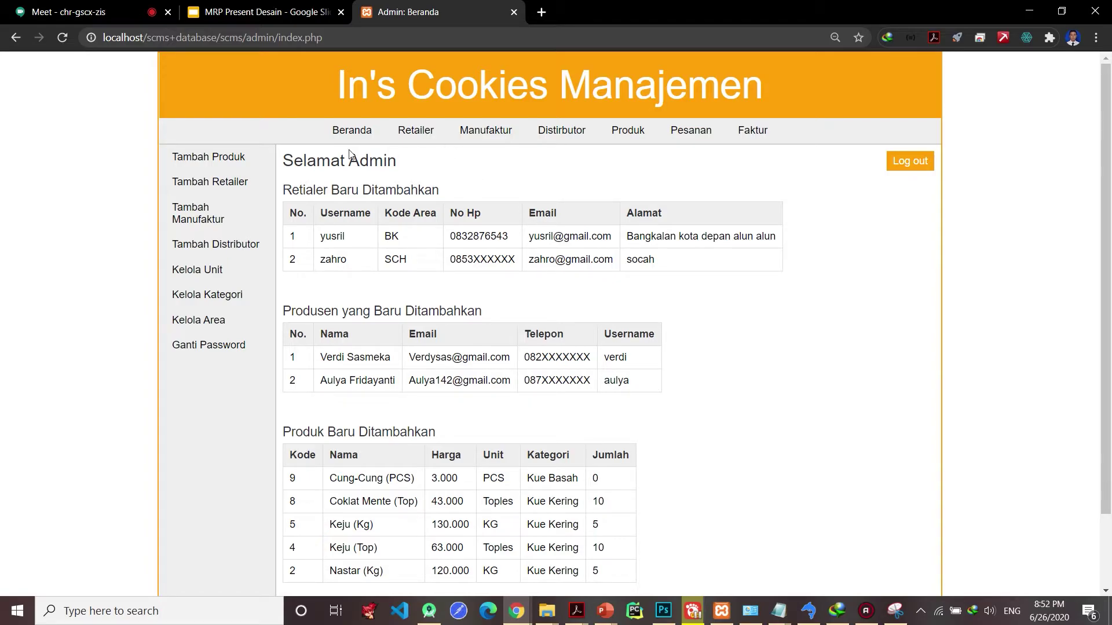
- Look over the Tambah Produk and Tambah Retailer forms, peeking at their unit and area-code lists
left_click(251, 157)
left_click(403, 240)
left_click(403, 249)
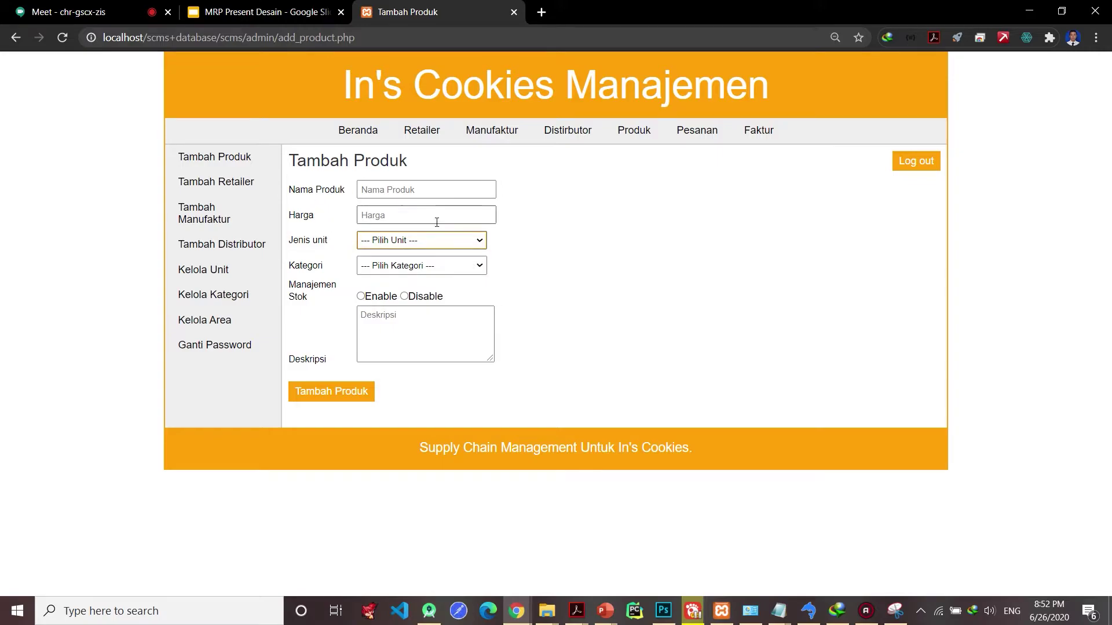
left_click(240, 182)
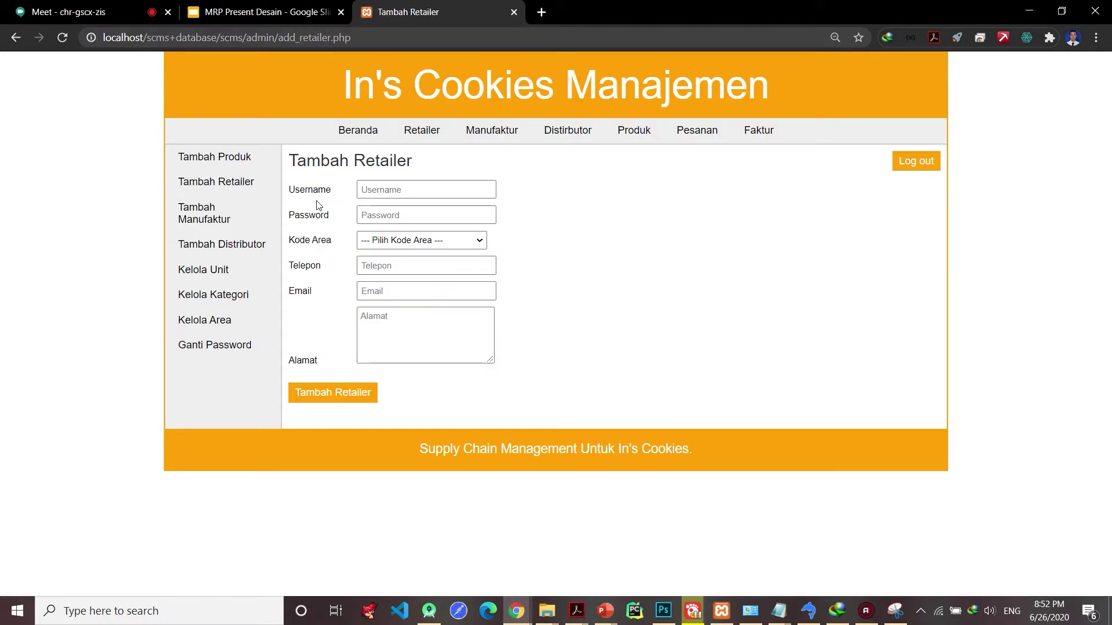
left_click(389, 246)
left_click(387, 244)
- View the Tambah Manufaktur and Tambah Distributor forms, then the Kelola Unit list
left_click(264, 220)
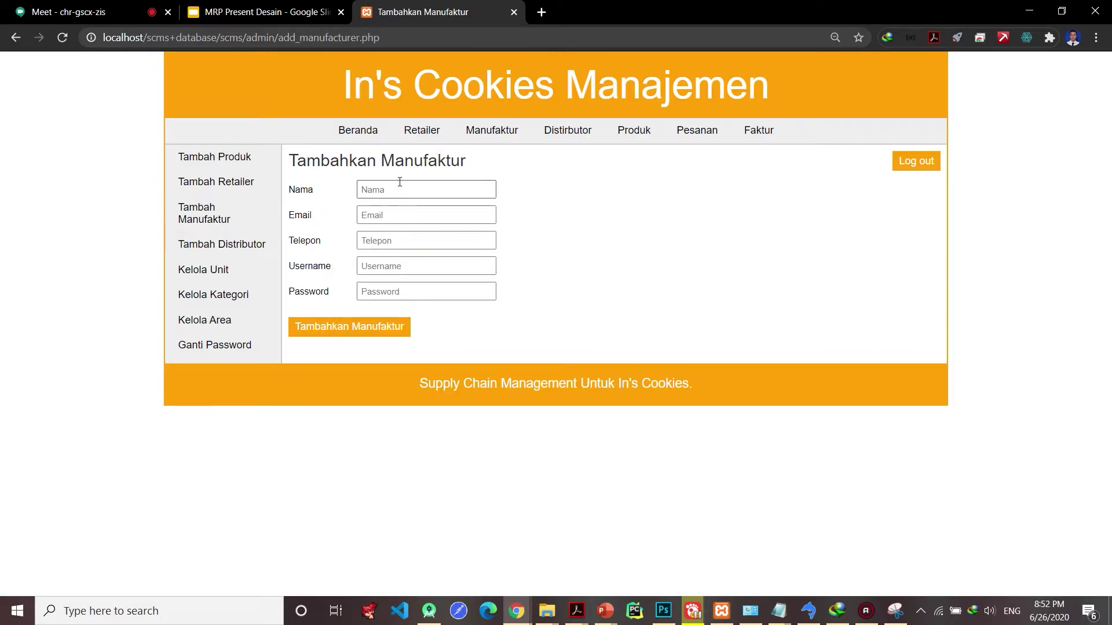
left_click(268, 253)
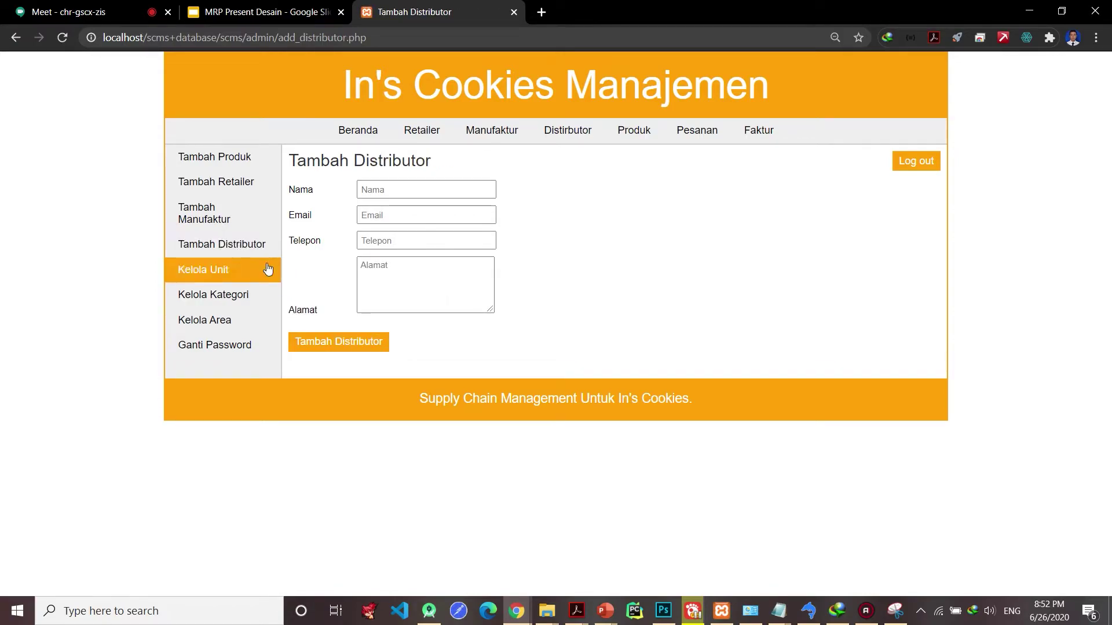
left_click(267, 269)
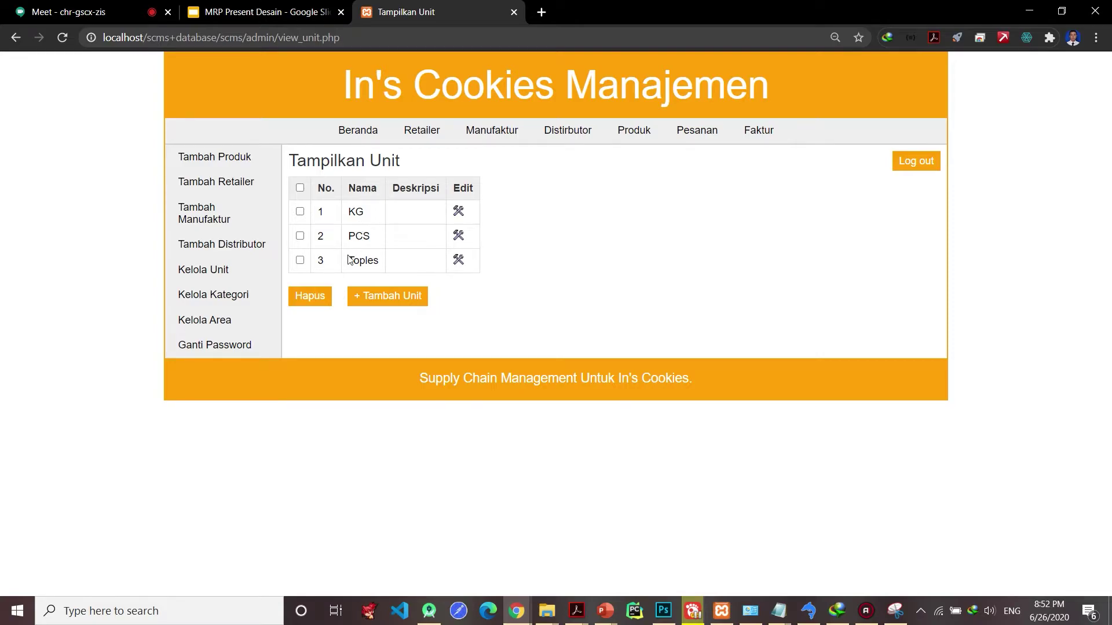
- View the Kelola Kategori and Kelola Area lists, then the retailers in areas SCH and BK
left_click(222, 271)
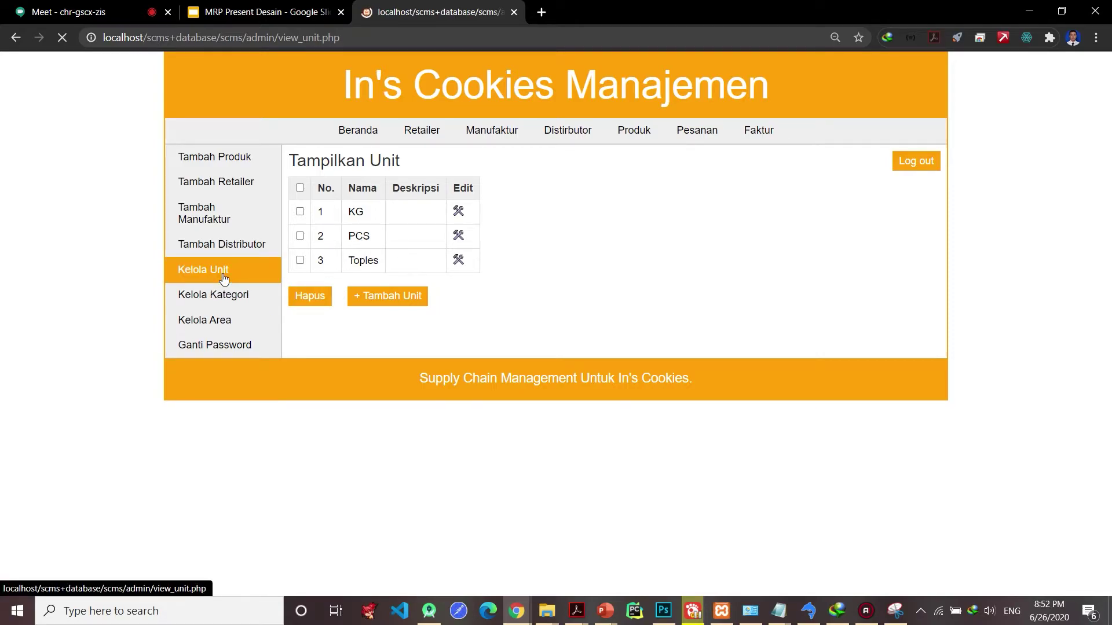
left_click(228, 294)
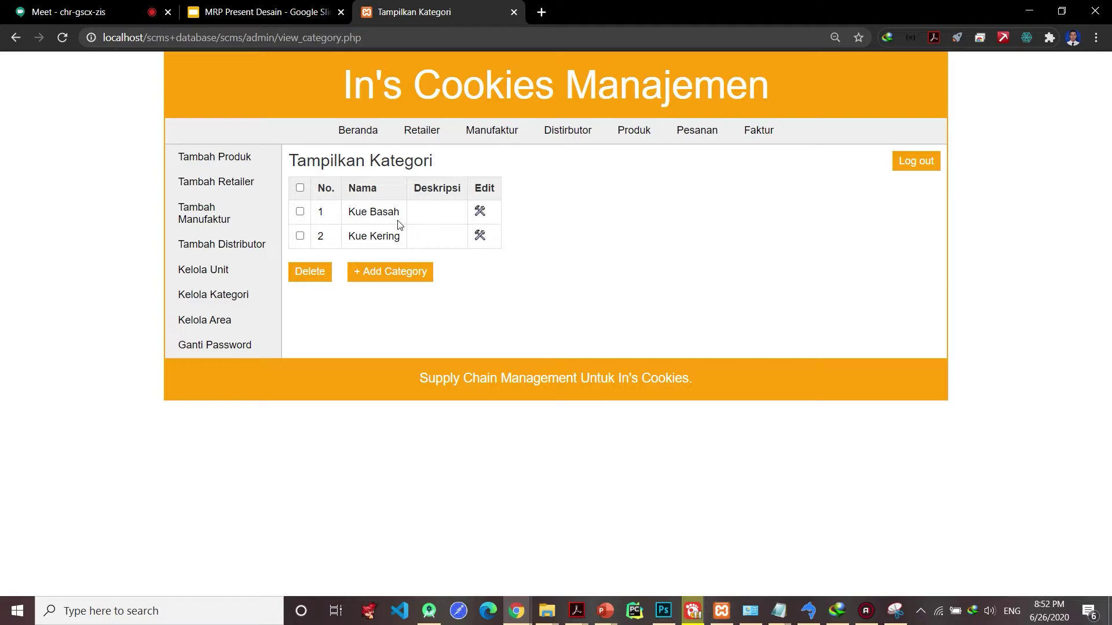
left_click(253, 315)
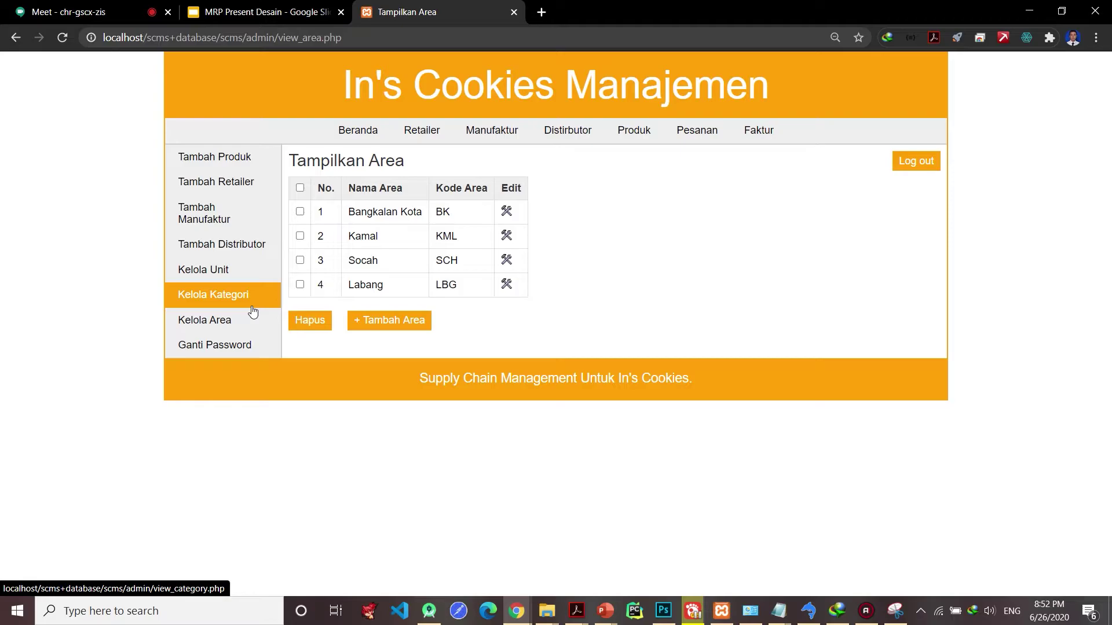
left_click(441, 135)
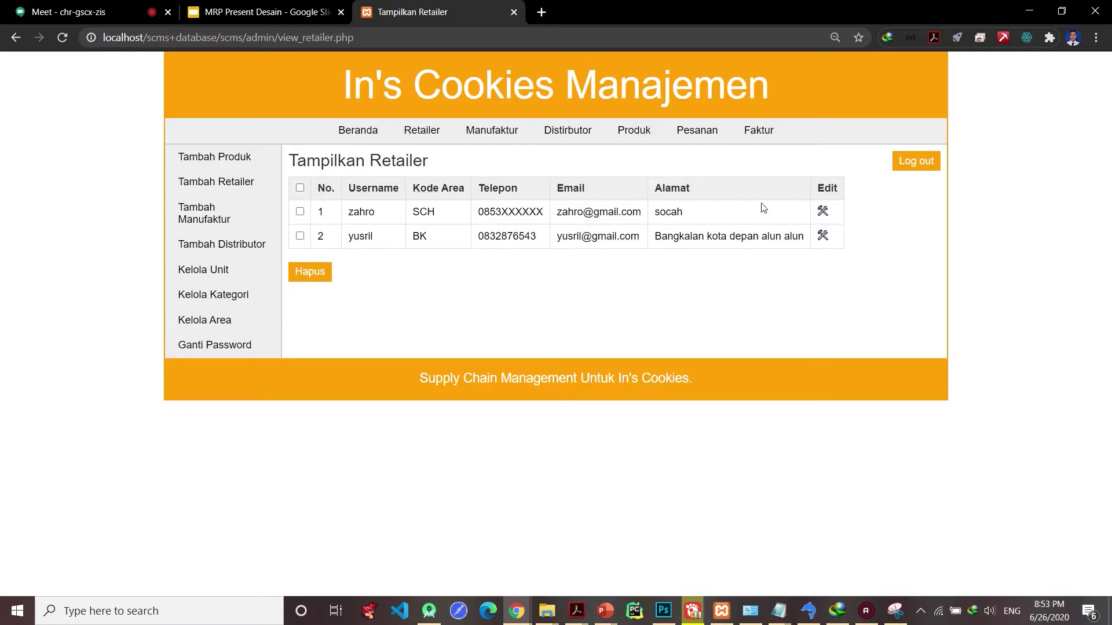
- Browse the Manufaktur and Produk lists, then the Pesanan page with pending orders 3 and 2
left_click(483, 134)
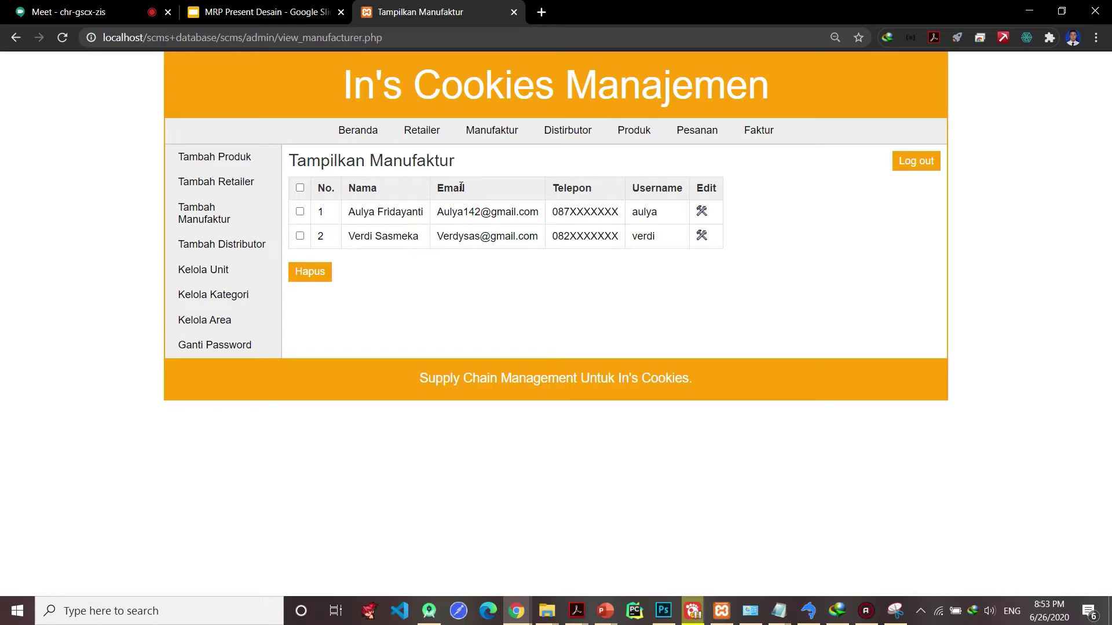
left_click(634, 131)
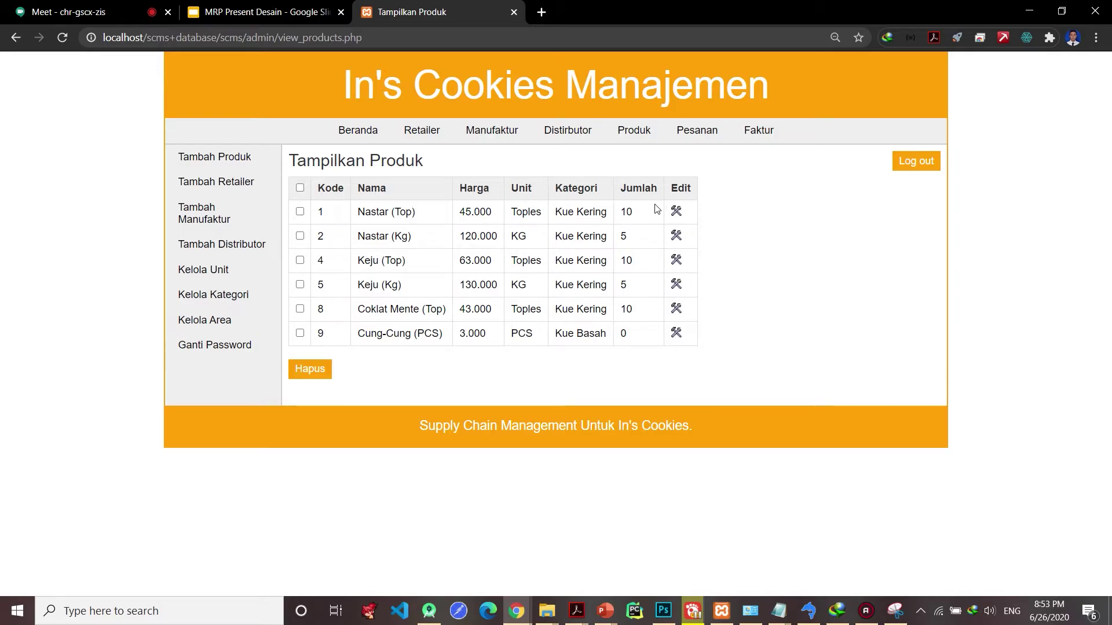
left_click(692, 135)
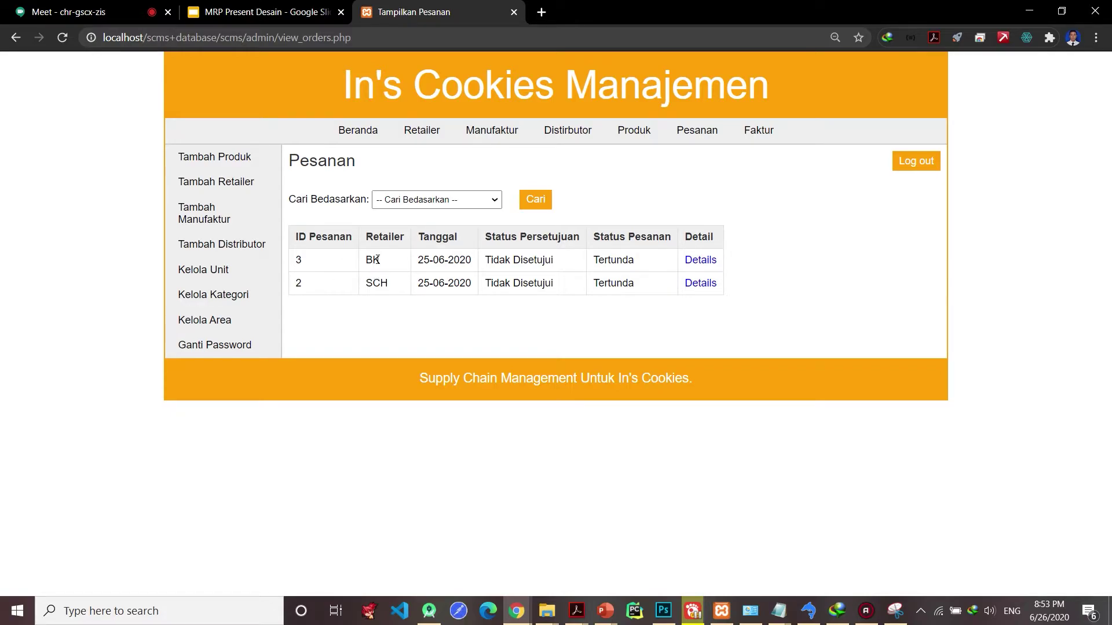
- Inspect order 3 (BK) and its item details, then open the empty Faktur invoice list
double_click(377, 260)
double_click(338, 268)
left_click_drag(445, 260, 498, 263)
left_click(696, 262)
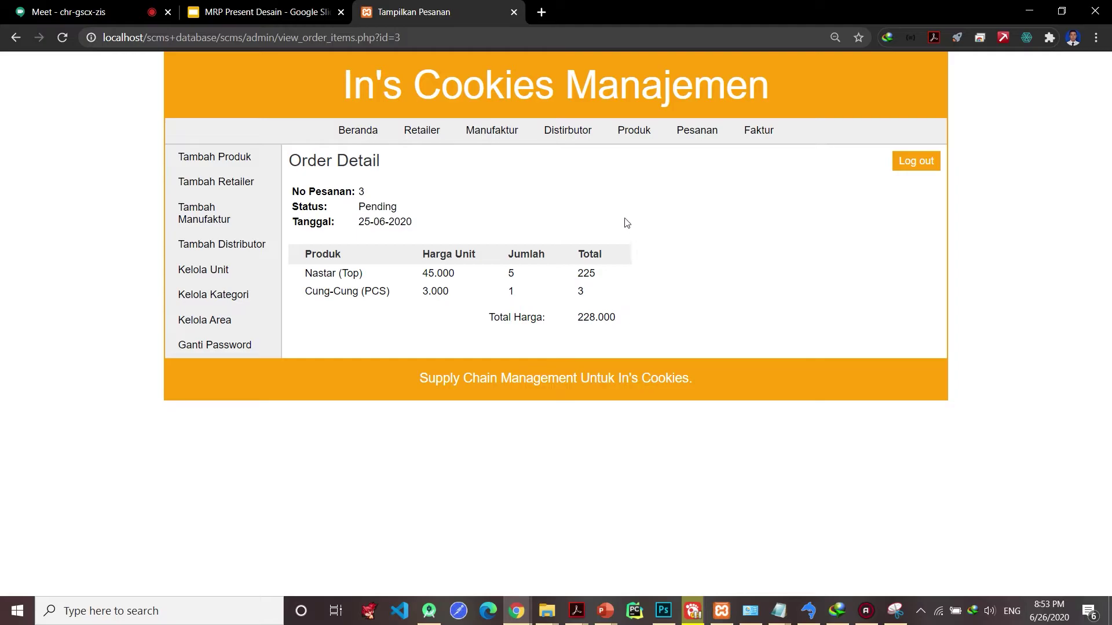
left_click(703, 140)
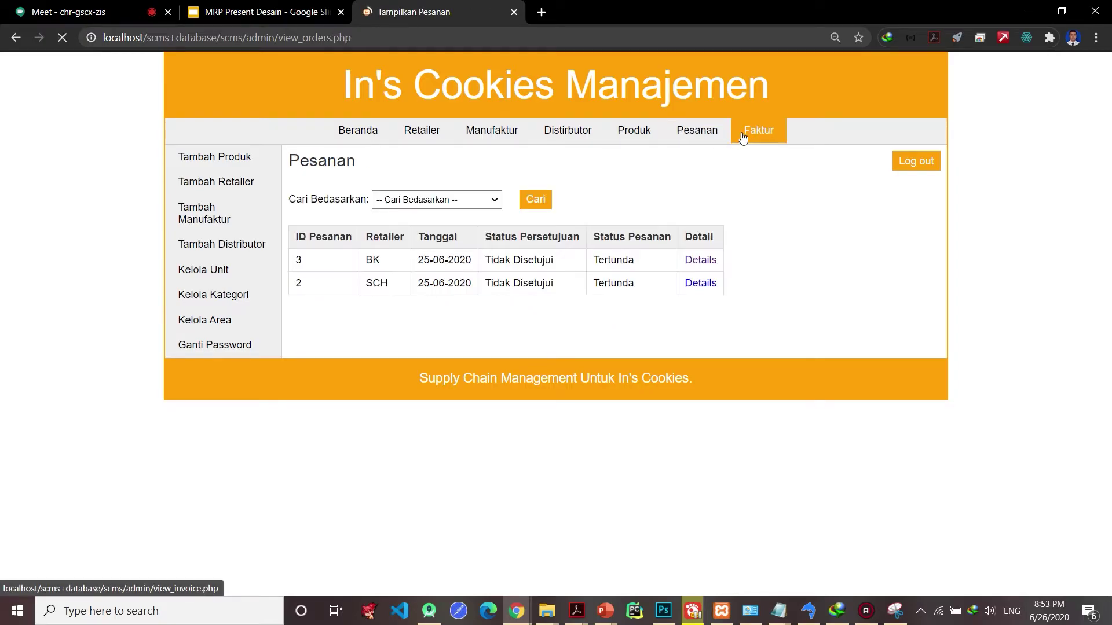
left_click(750, 140)
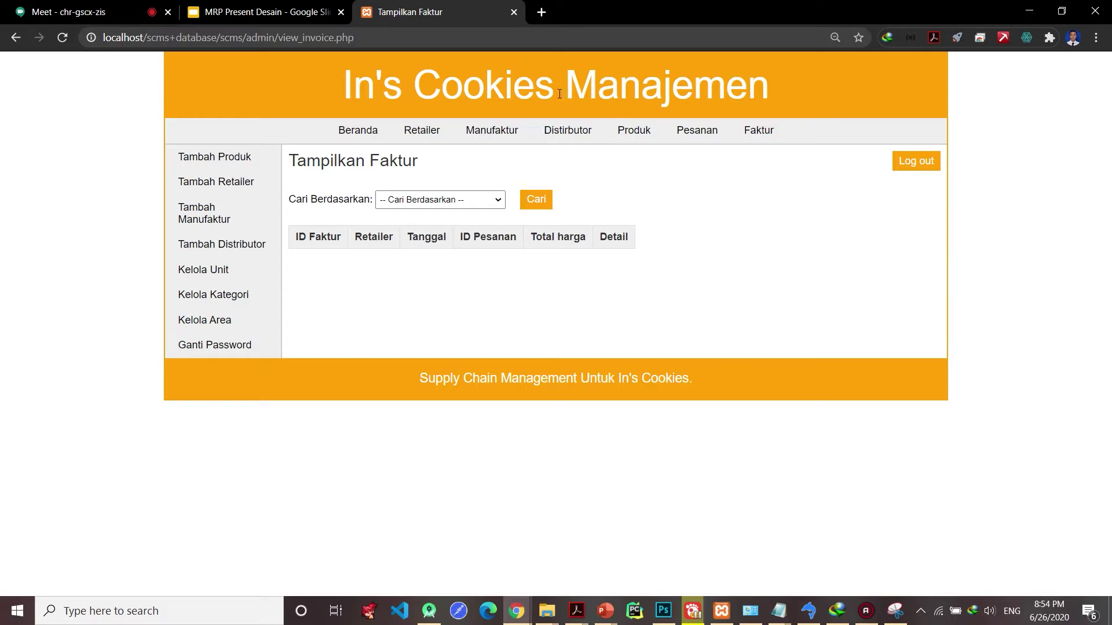
- Glance at the change-password form and Tambah Produk page, then log out of the admin account
left_click(258, 347)
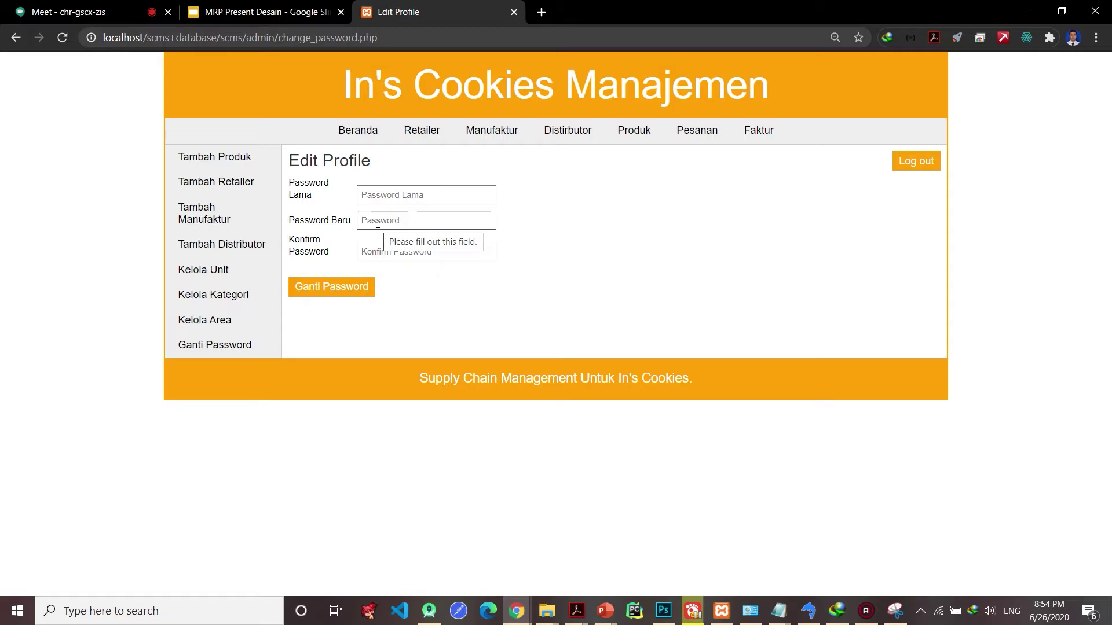
left_click(373, 194)
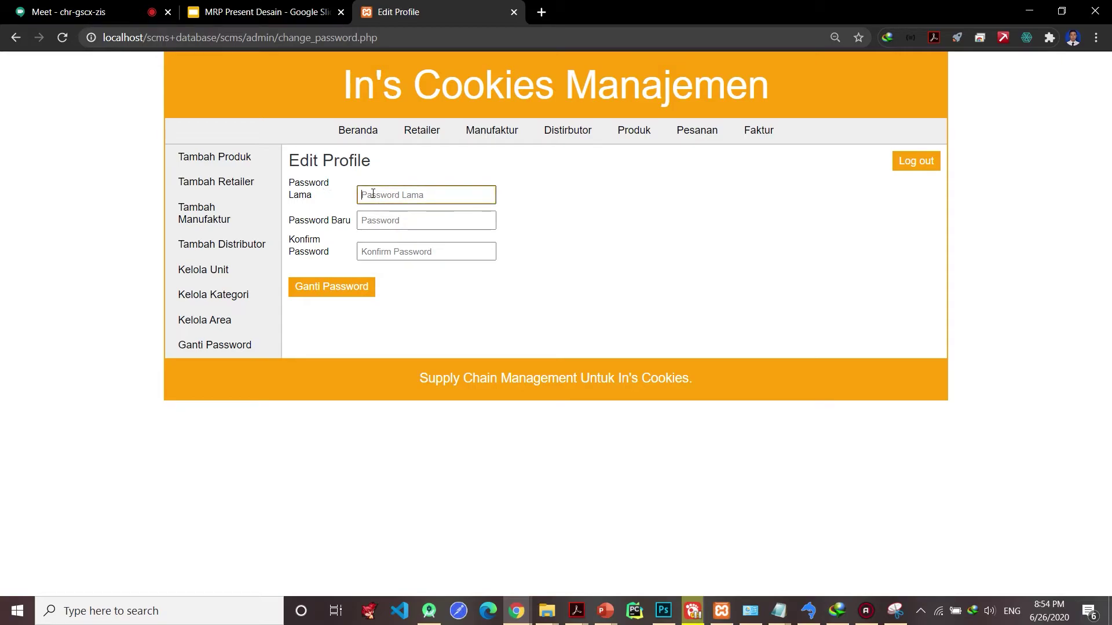
left_click(387, 221)
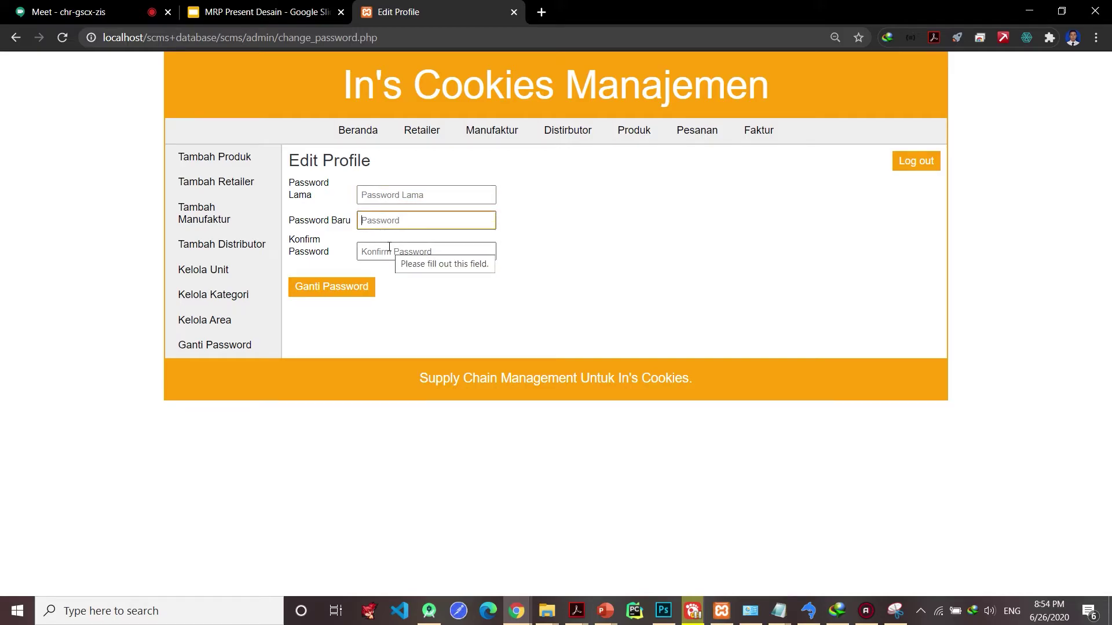
left_click(390, 250)
left_click(216, 168)
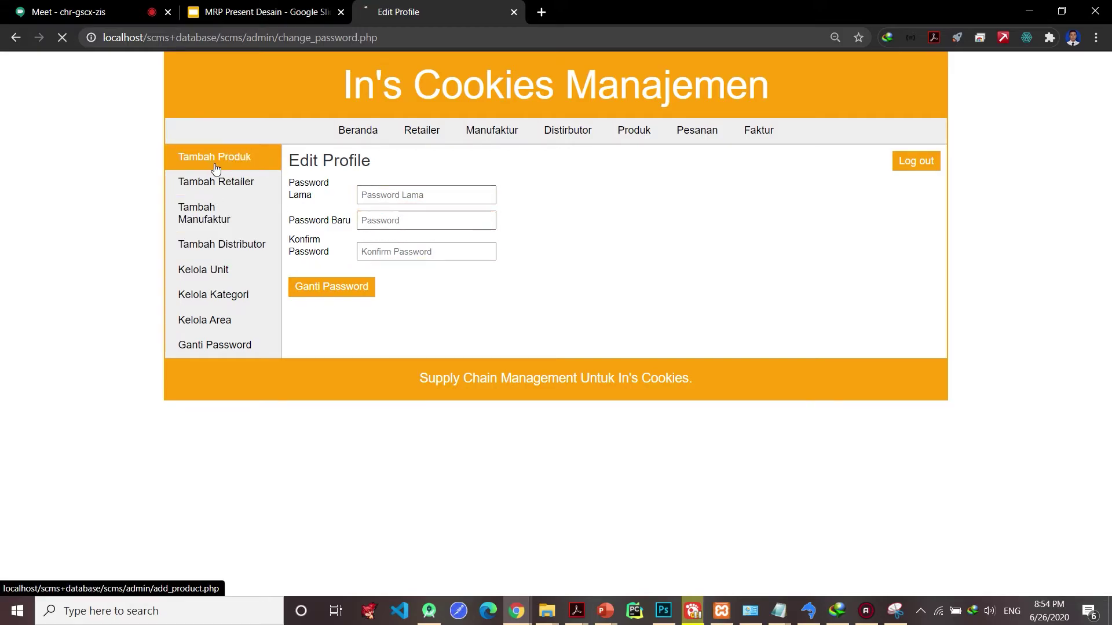
left_click(903, 173)
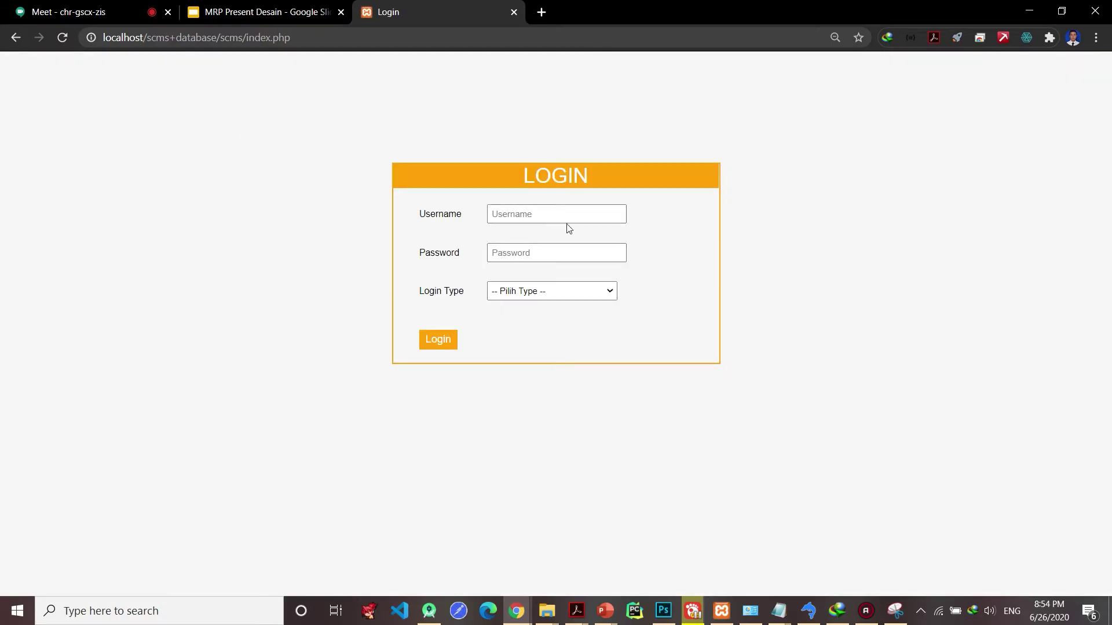
- Choose the Manufaktur login role and attempt a first sign-in with the manufacturer credentials
left_click(589, 291)
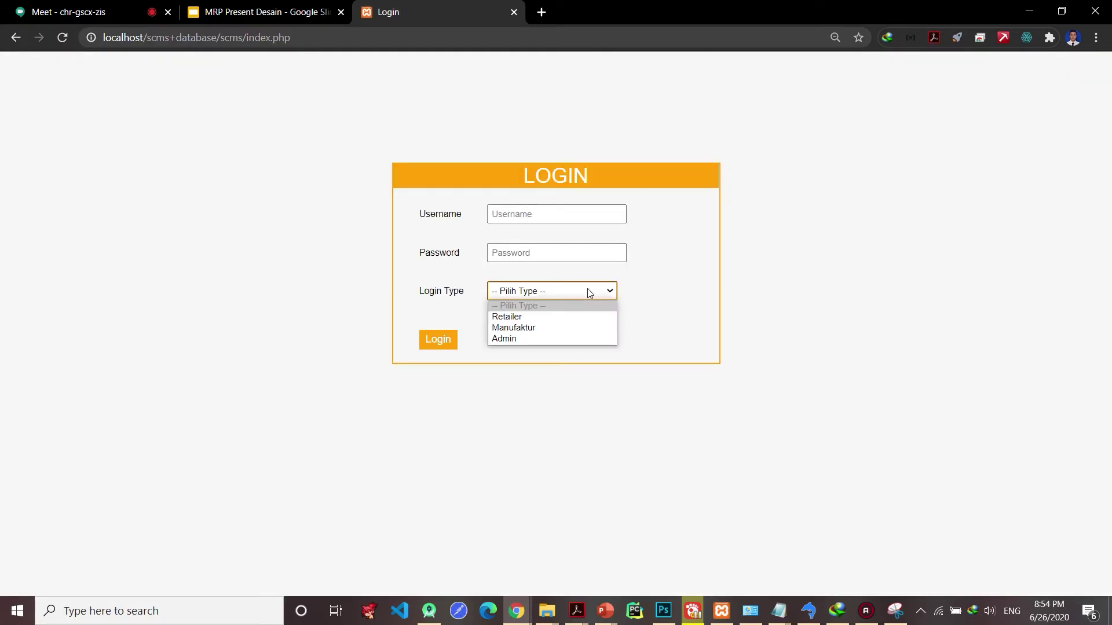
left_click(586, 328)
left_click(499, 214)
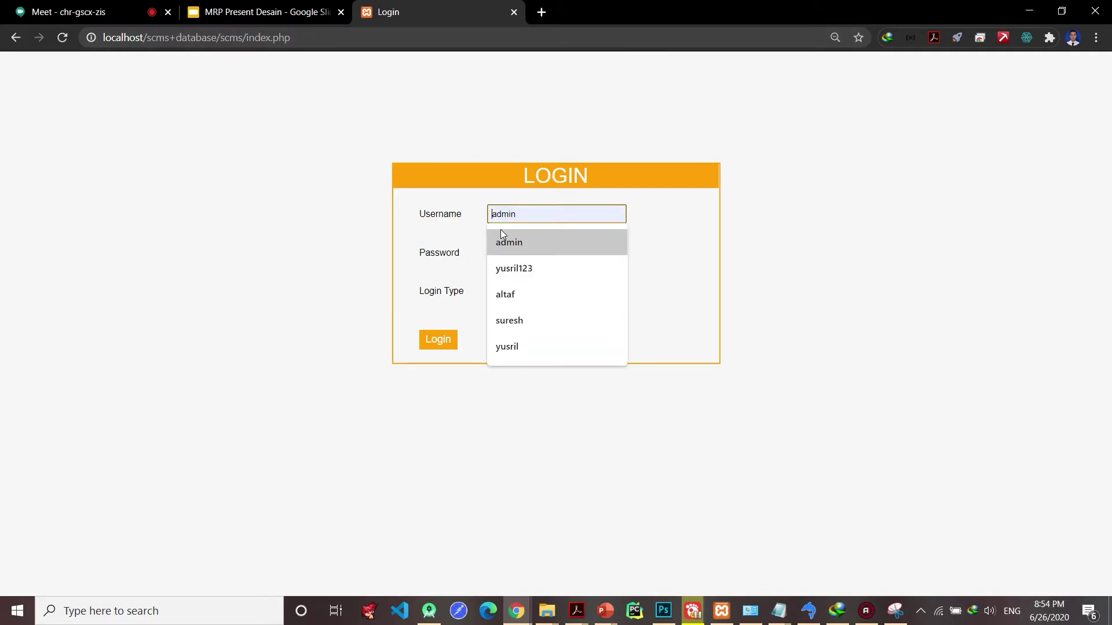
type("verdy")
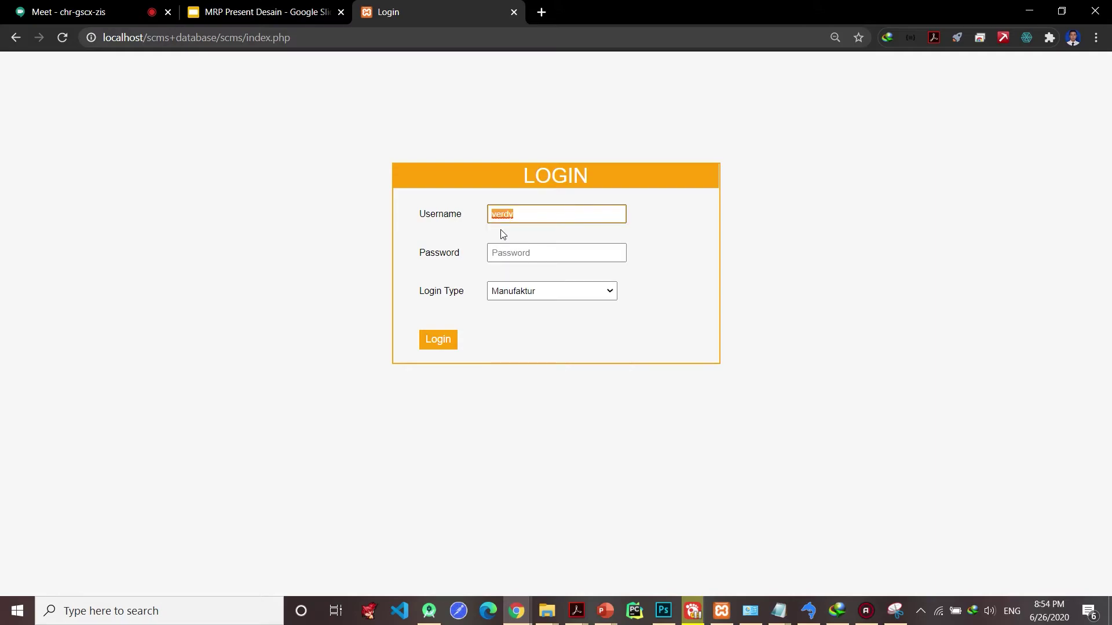
left_click(499, 253)
type("verdy")
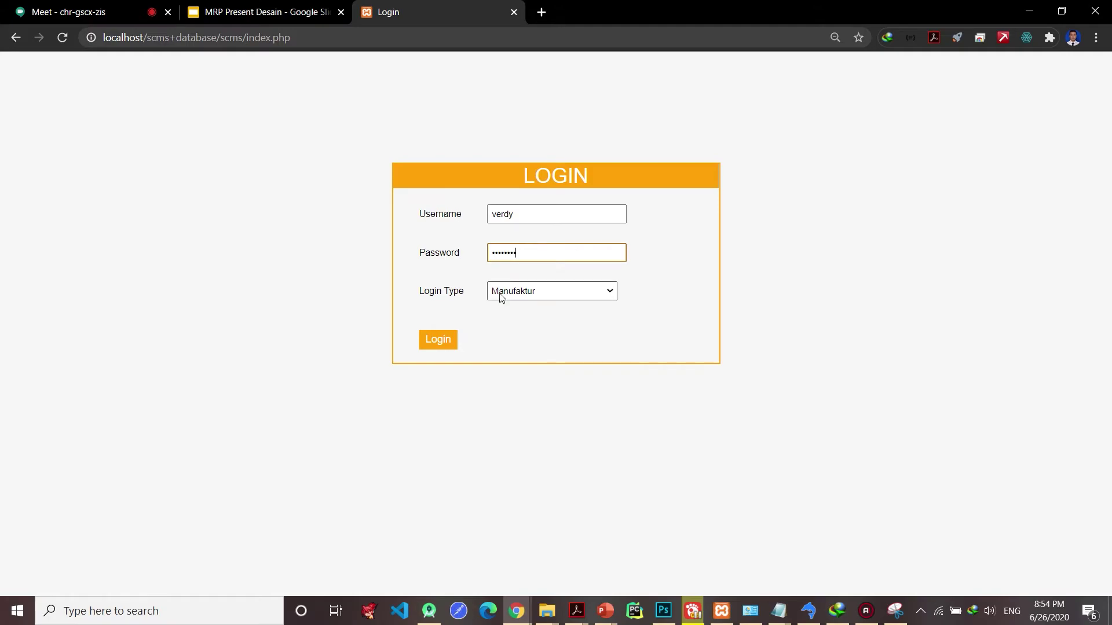
left_click(454, 333)
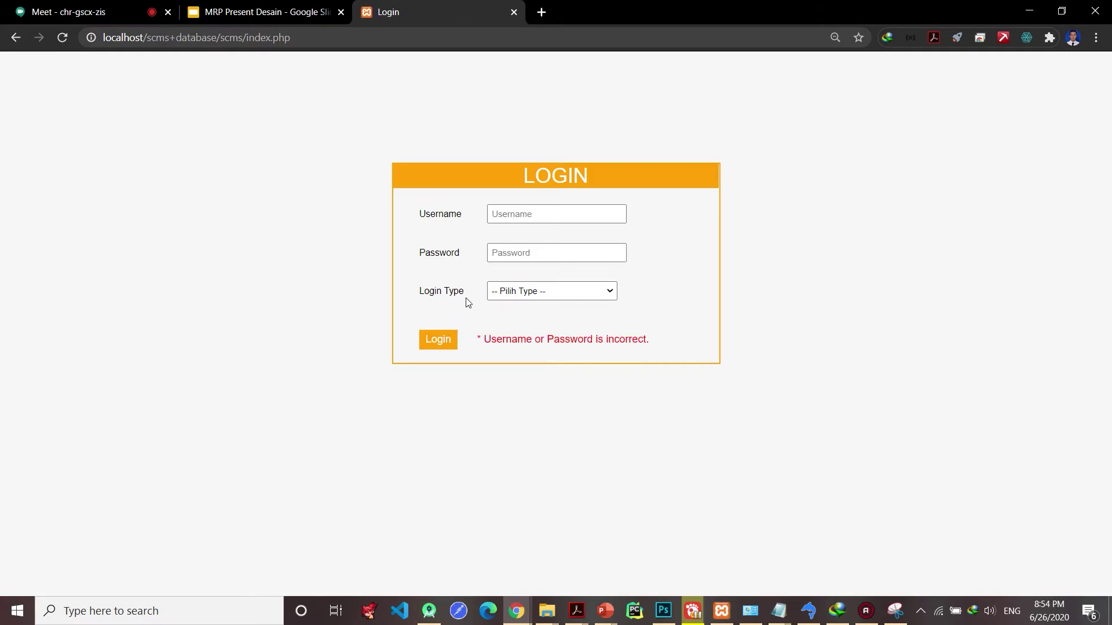
- Check the account in the database tool and retry with the corrected username spelling
left_click(528, 218)
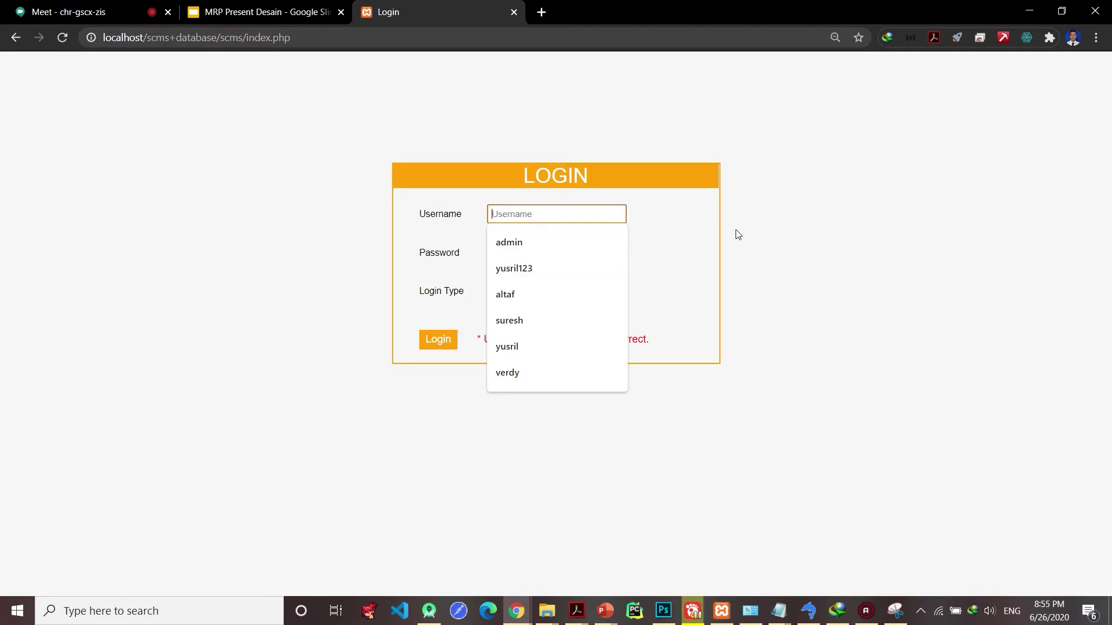
type("verdy")
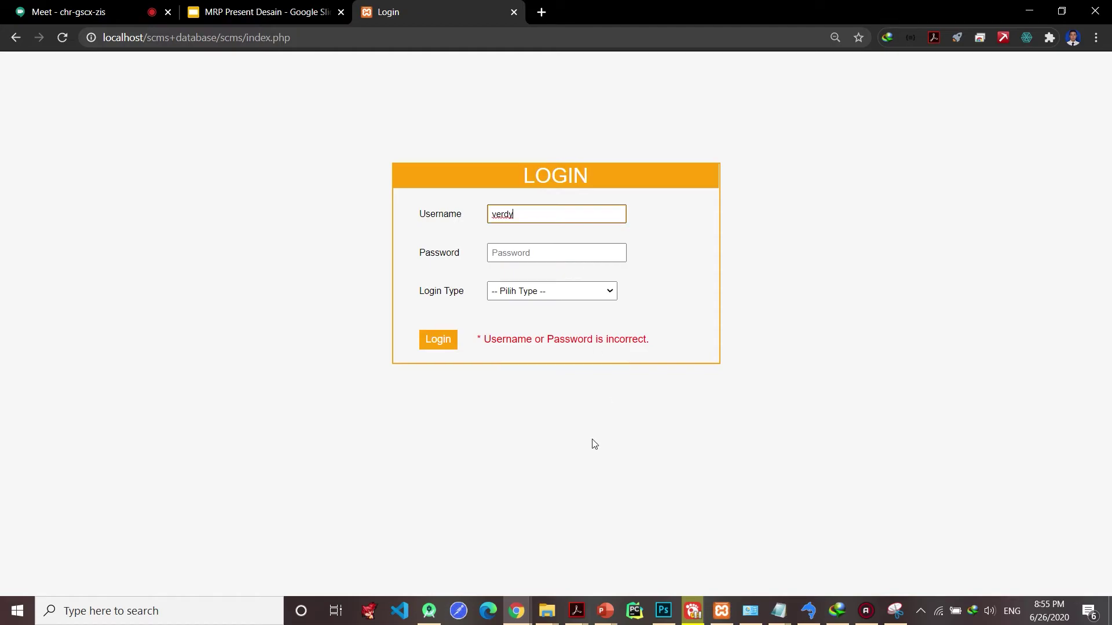
key("alt+Tab")
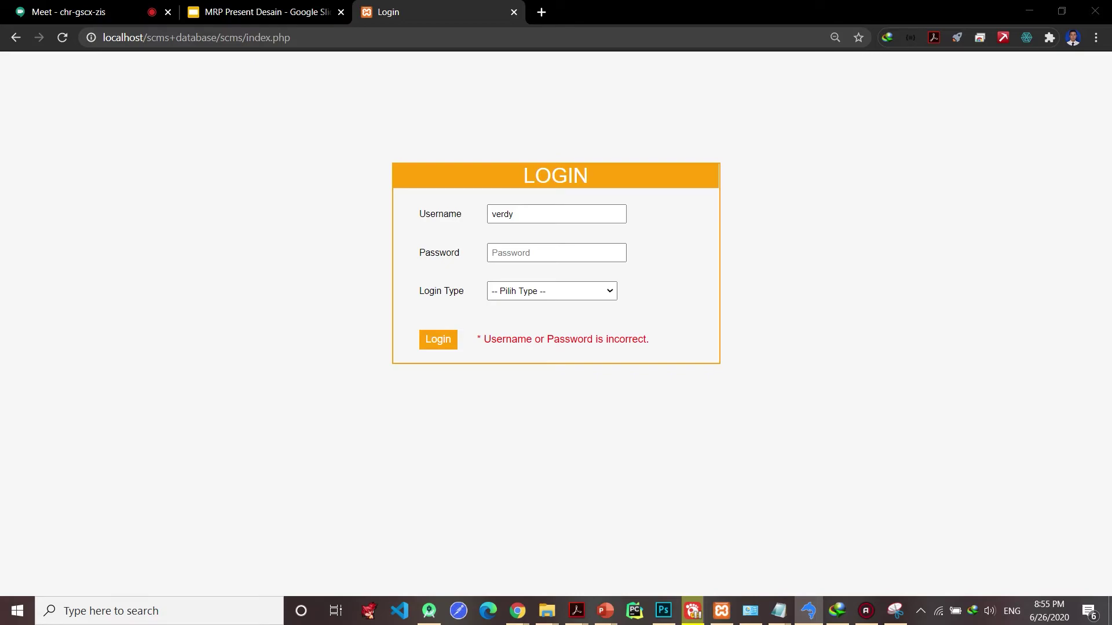
double_click(504, 216)
type("verdi")
left_click(516, 252)
type("verdi")
left_click(435, 346)
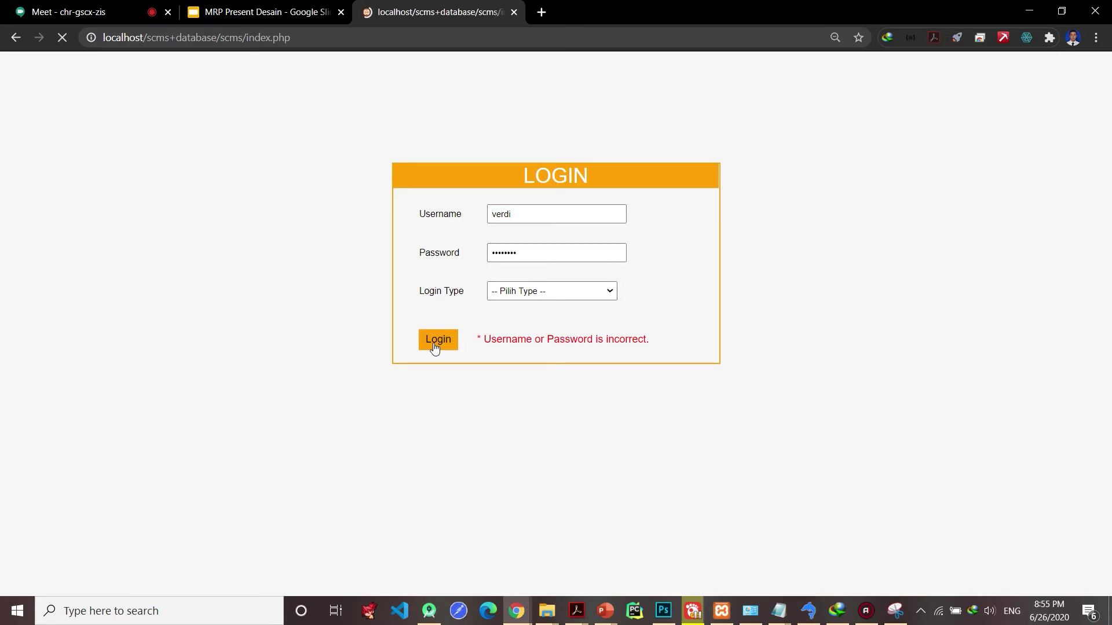
- Re-enter the manufacturer username and password, reselect Manufaktur, and sign in
left_click(547, 213)
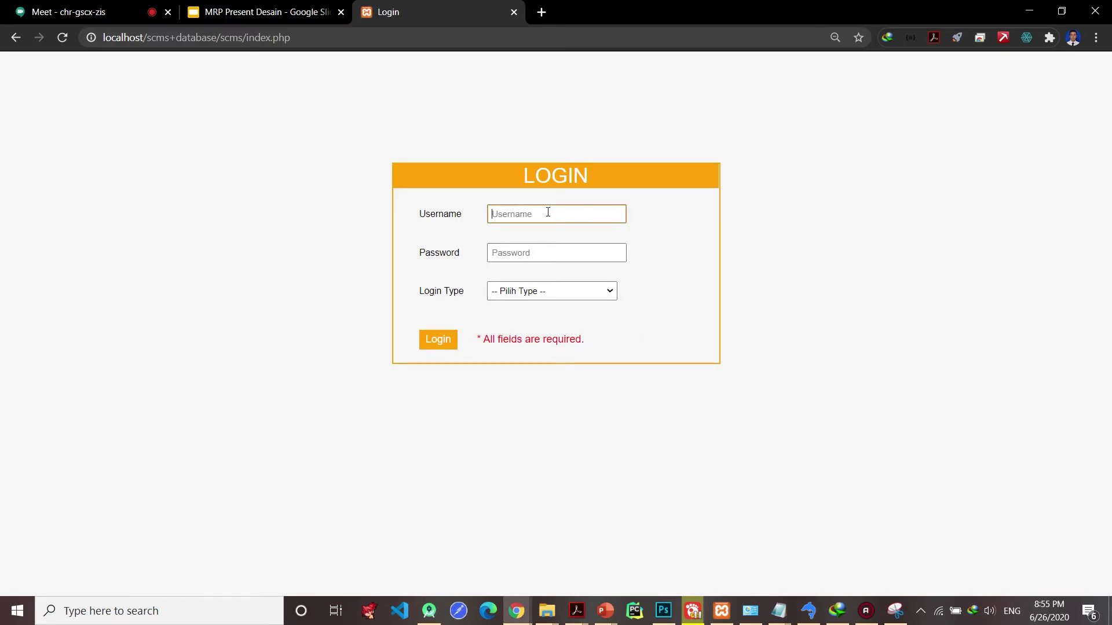
type("verdi")
left_click(541, 249)
left_click(554, 292)
left_click(583, 325)
left_click(440, 343)
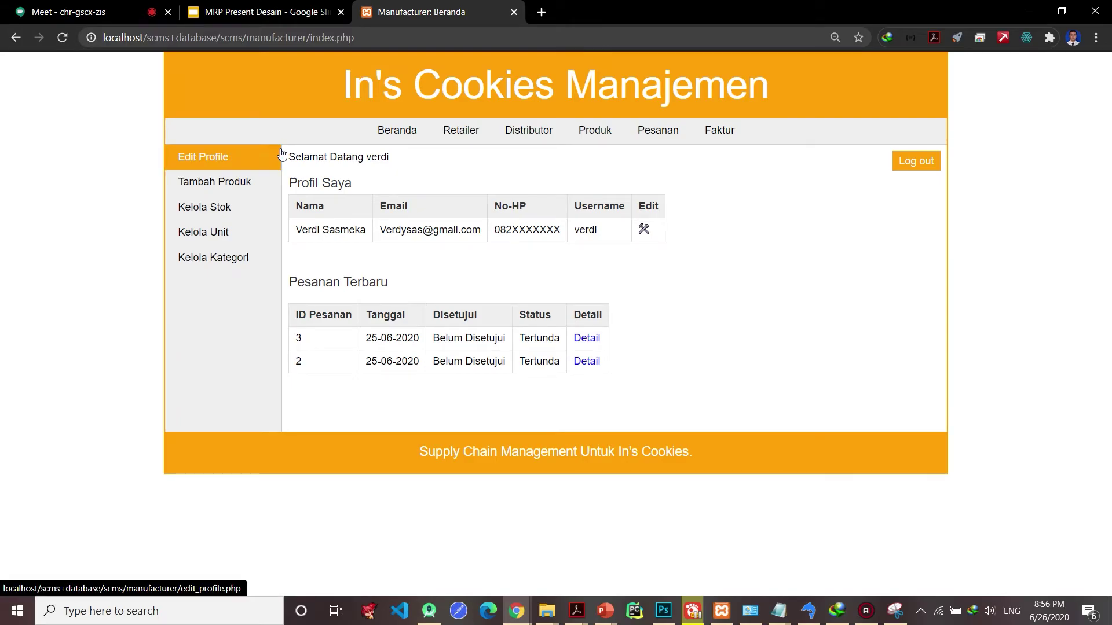
left_click(280, 155)
left_click(410, 130)
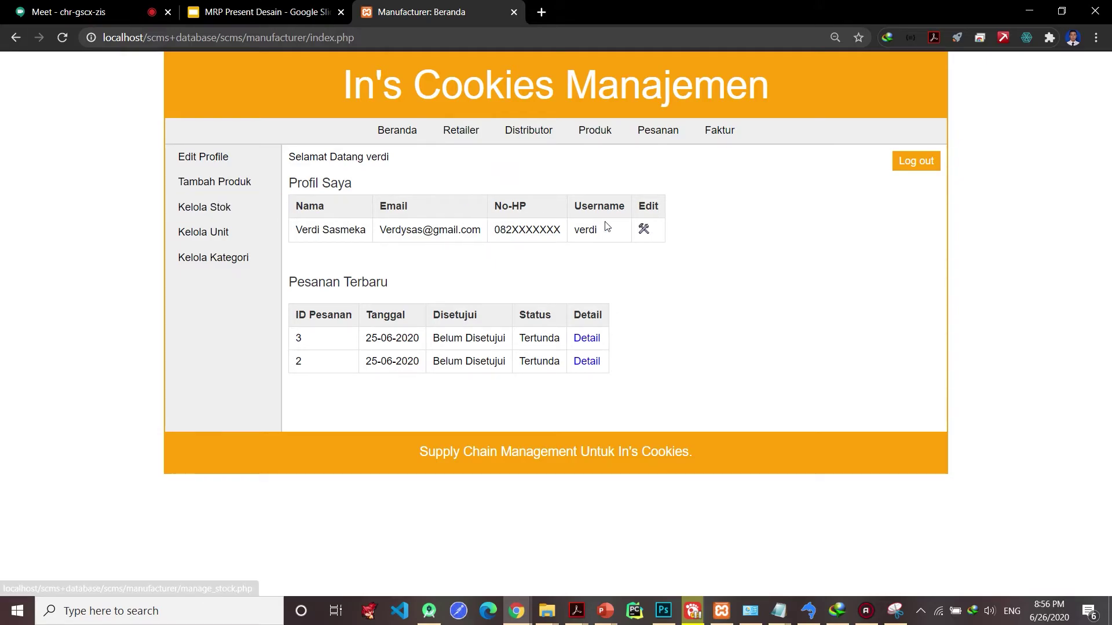
left_click(644, 232)
left_click(403, 132)
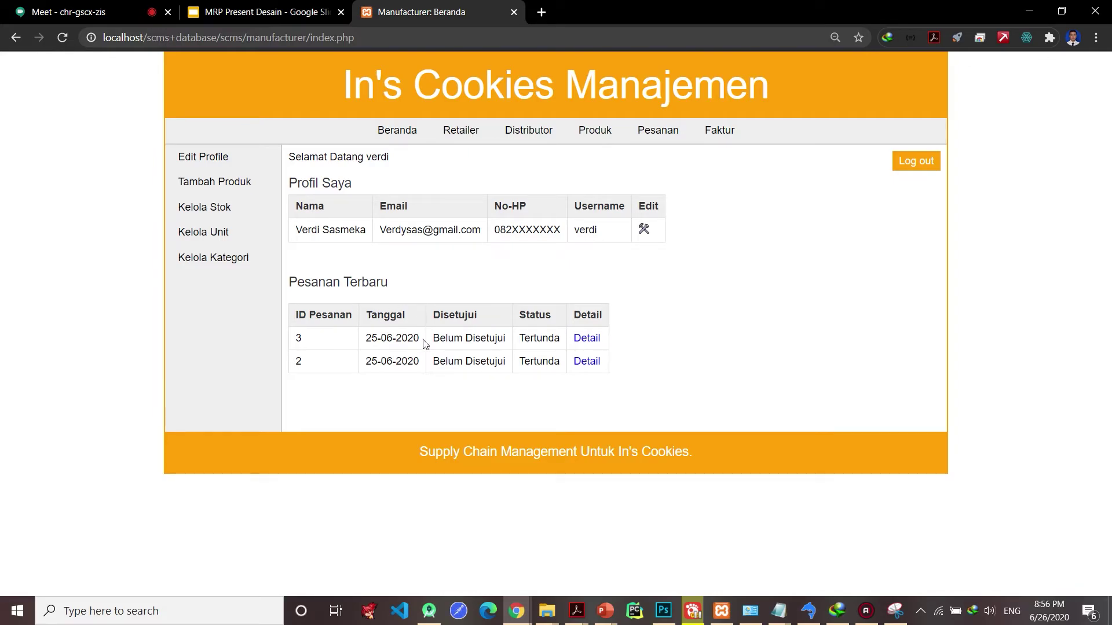
- Confirm order 3 via Konfirmasi Pemesanan, dismiss the alert, and open the retailer list
left_click(578, 341)
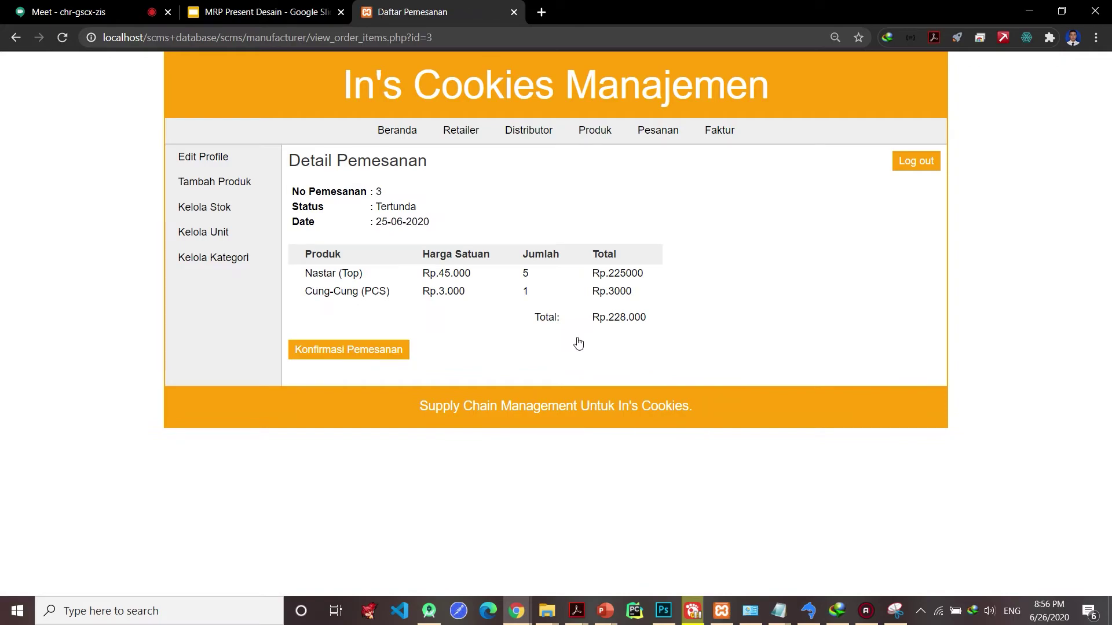
left_click(399, 359)
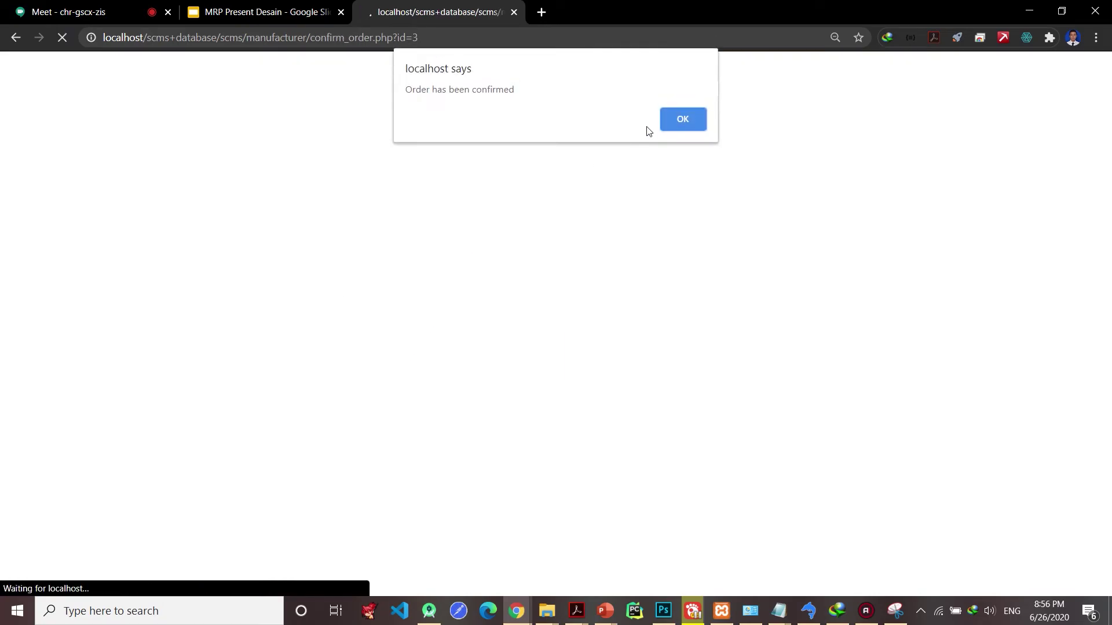
left_click(668, 125)
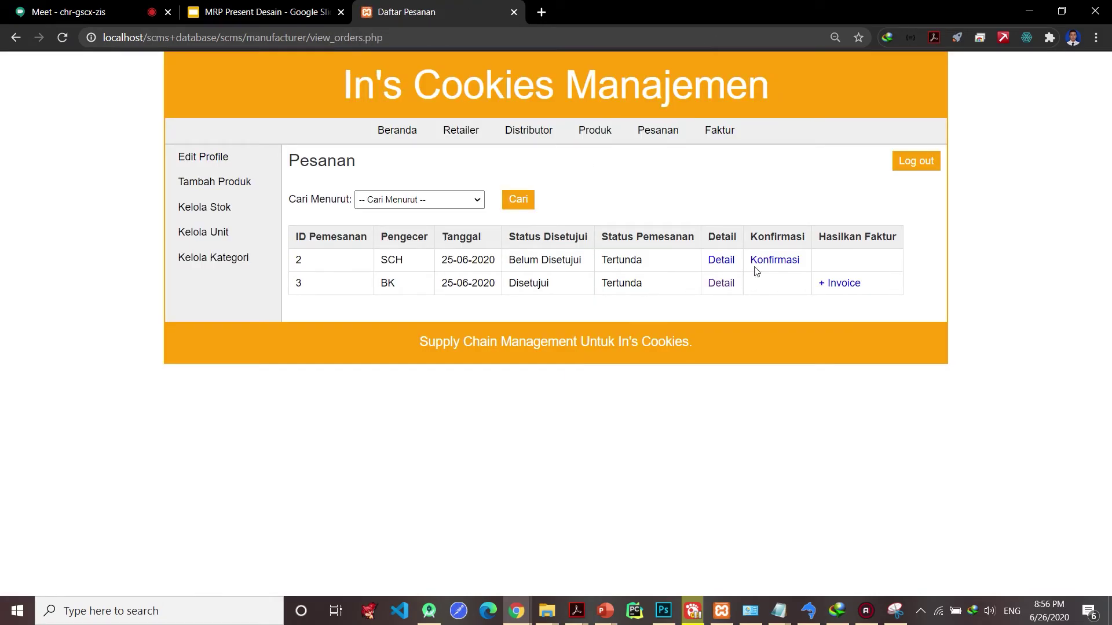
left_click(470, 133)
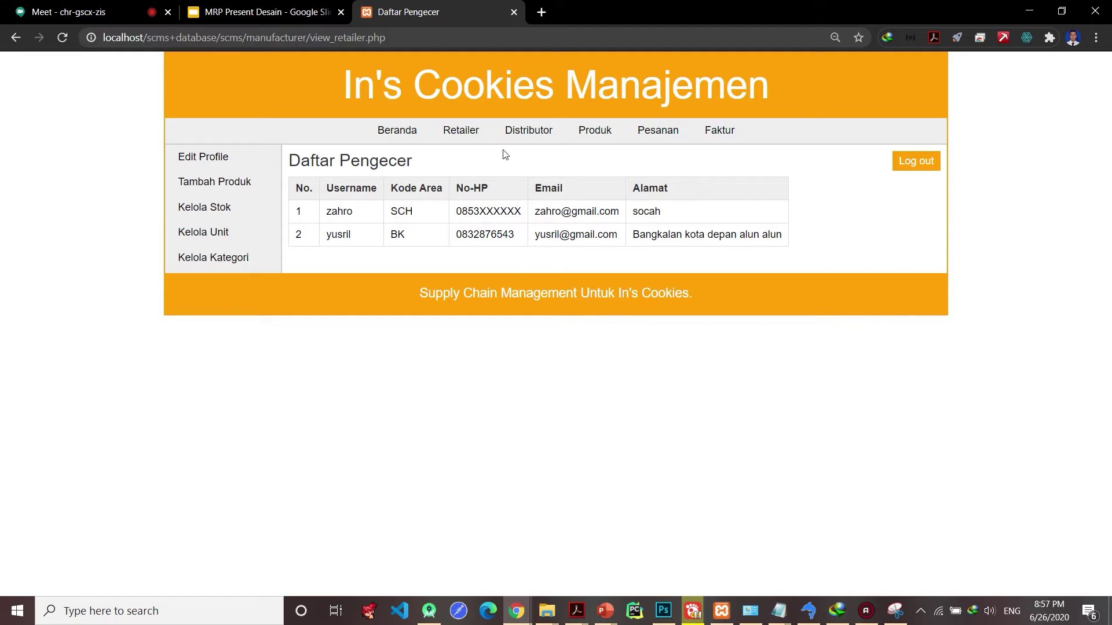
- Browse the Distributor and Produk lists, then the Pesanan list showing order 3 Disetujui
left_click(528, 135)
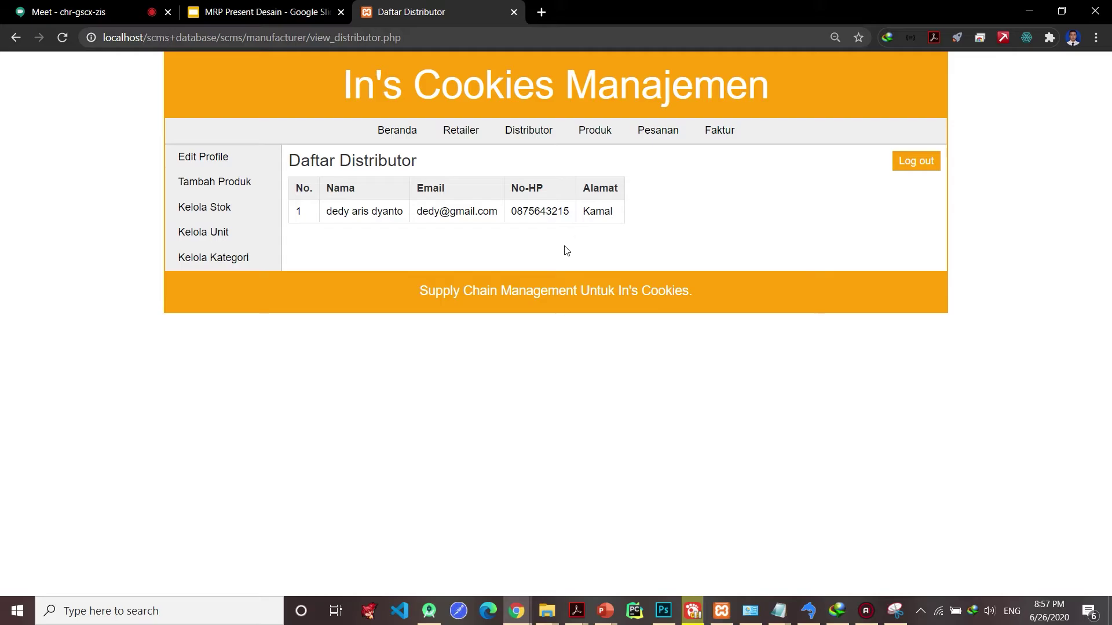
left_click(583, 142)
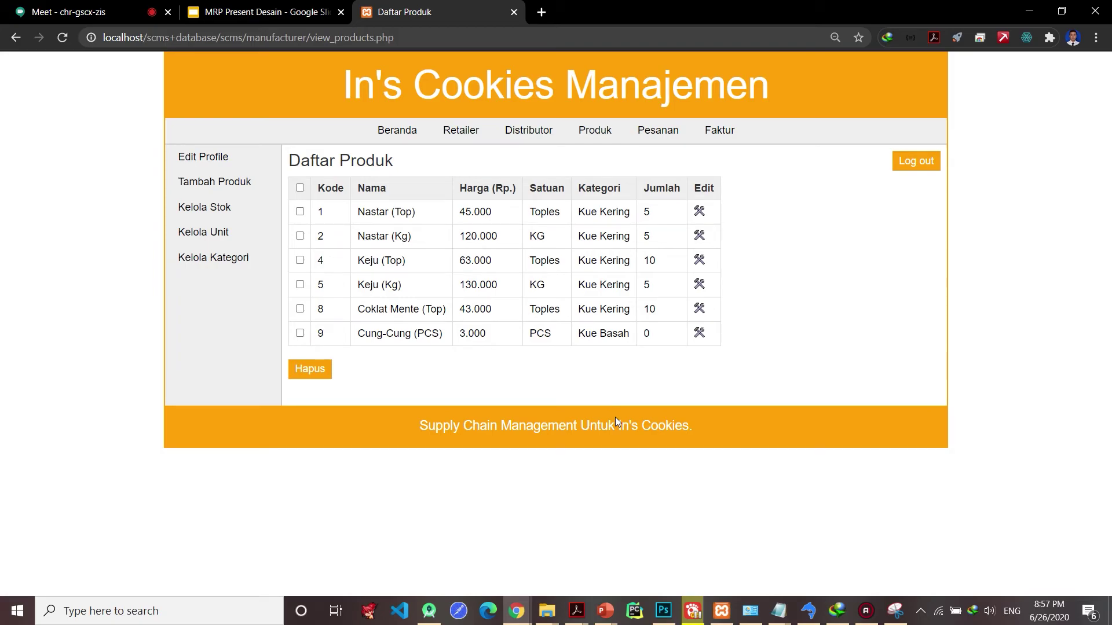
left_click(637, 137)
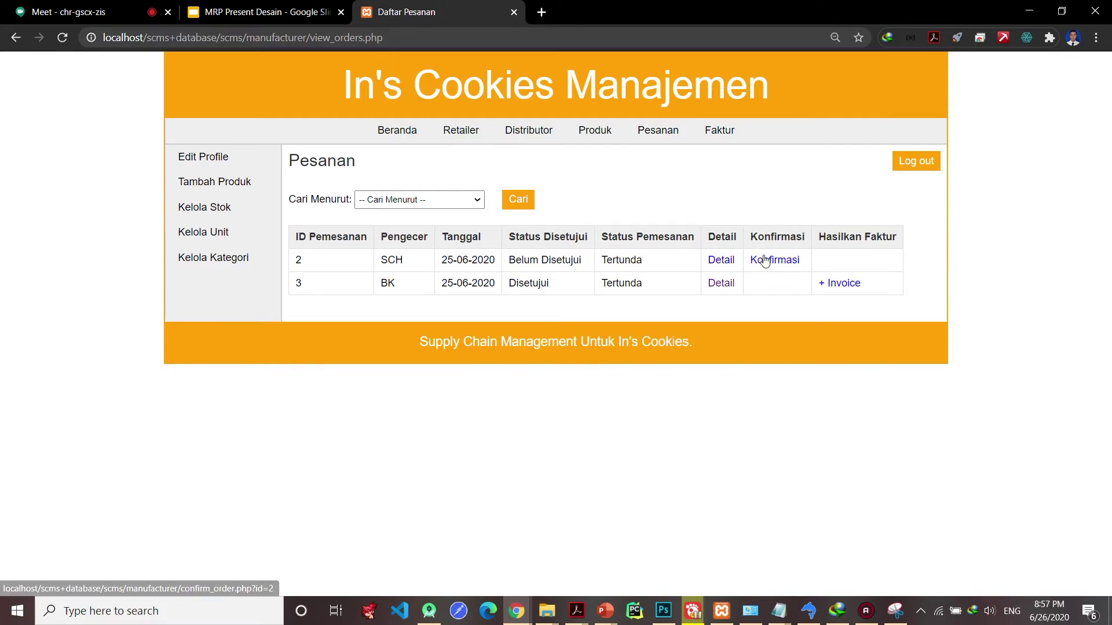
- Confirm order 2 (SCH) via Konfirmasi Pemesanan and dismiss the confirmation alert
left_click(724, 260)
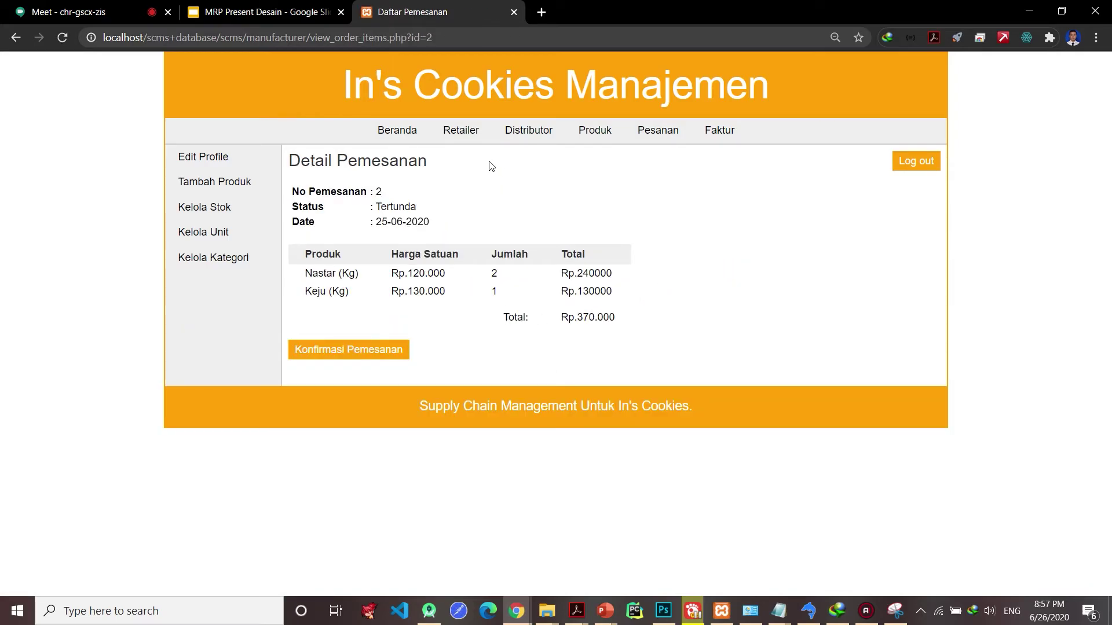
left_click(400, 354)
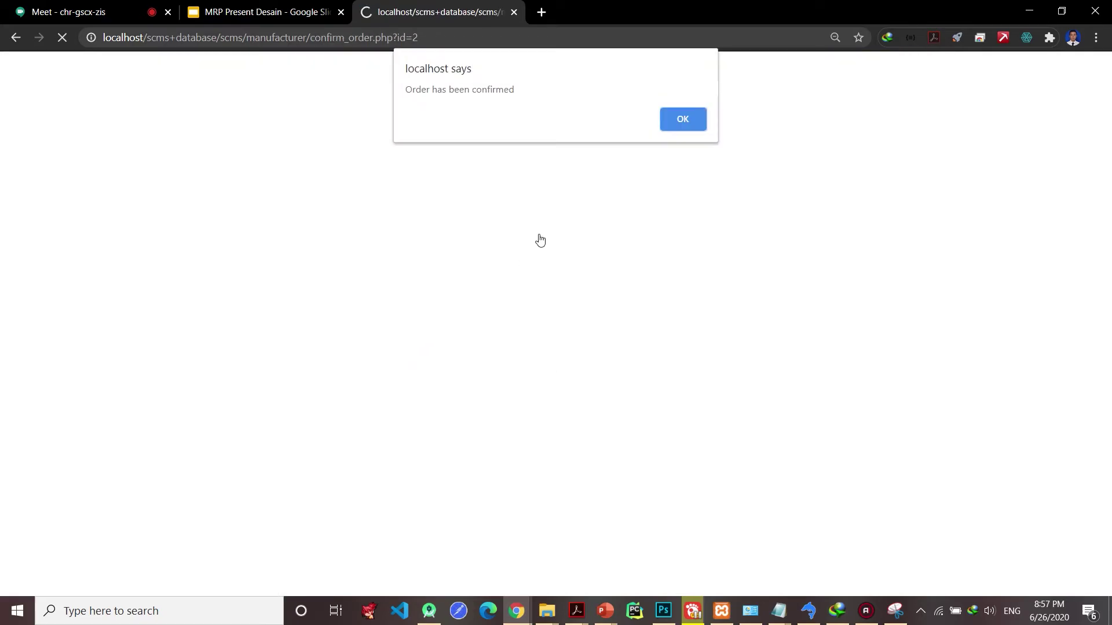
left_click(680, 119)
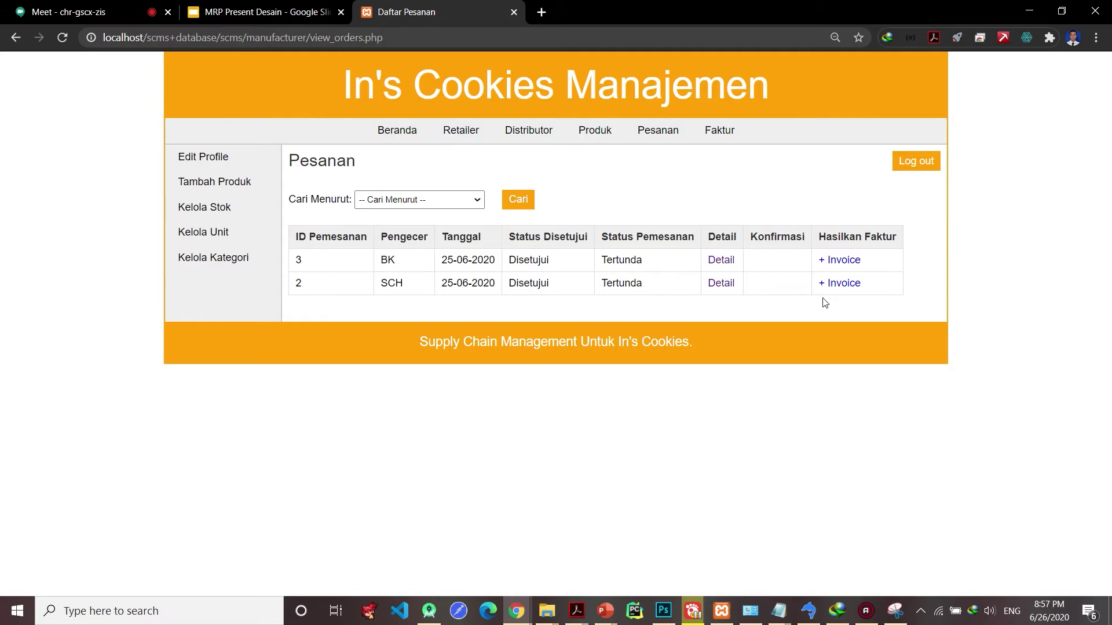
- Generate invoice 1 for order 3 with a distributor chosen in Ship via, and dismiss the success alert
left_click(851, 266)
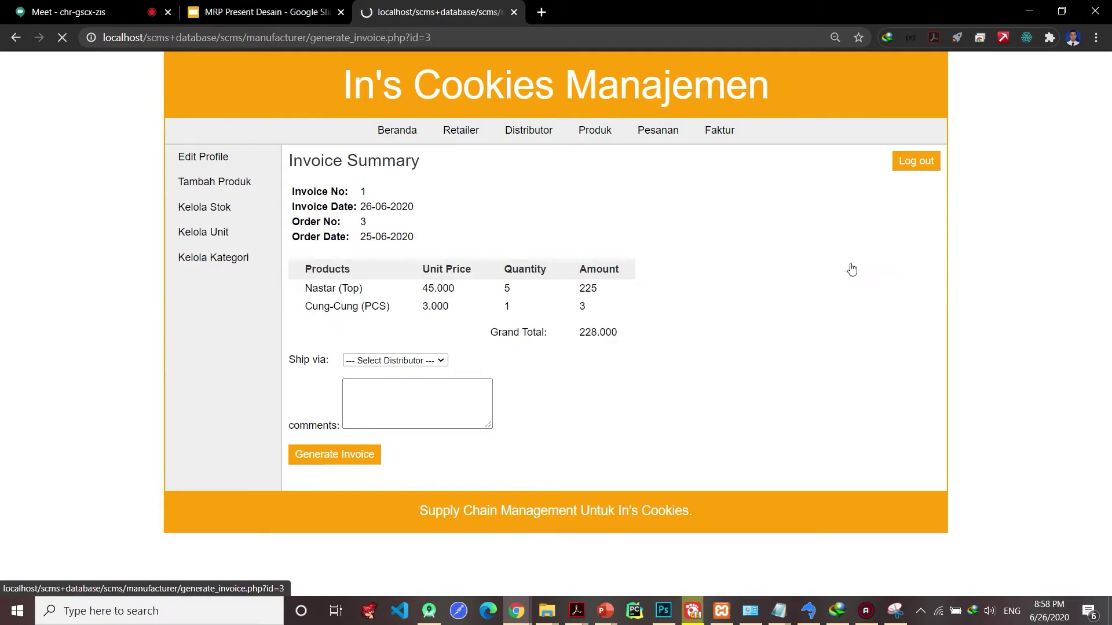
left_click(344, 456)
left_click(398, 361)
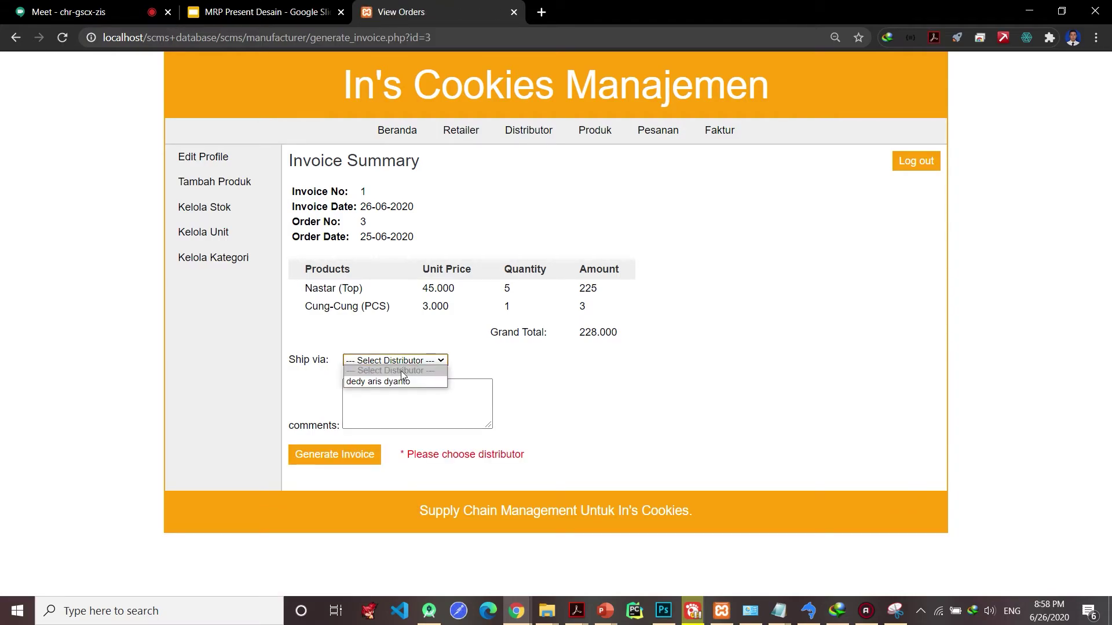
left_click(400, 381)
left_click(373, 455)
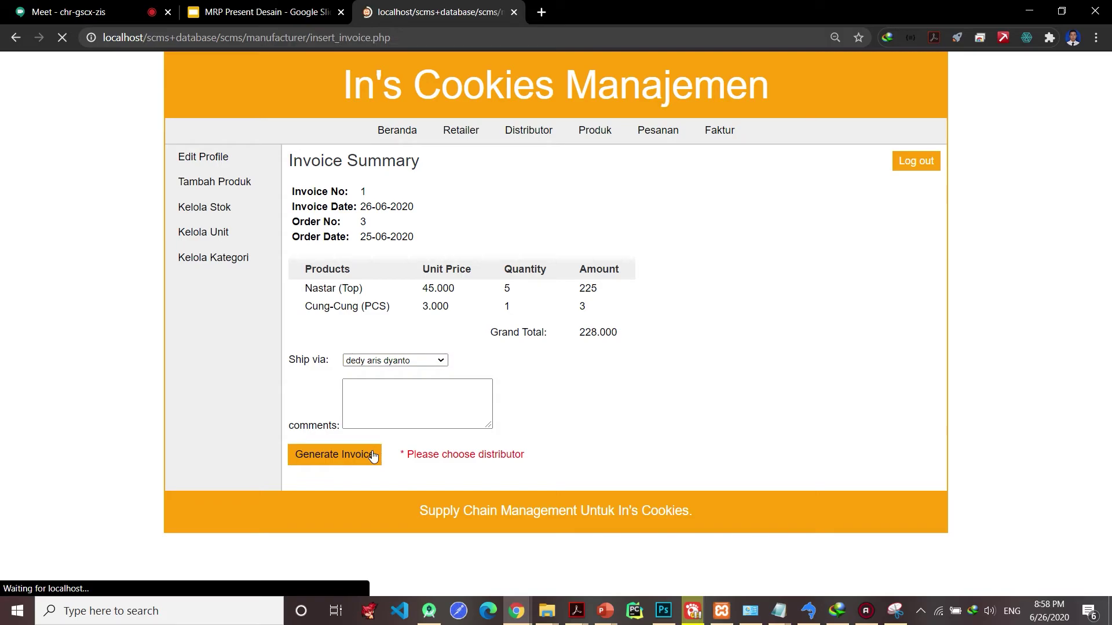
left_click(670, 118)
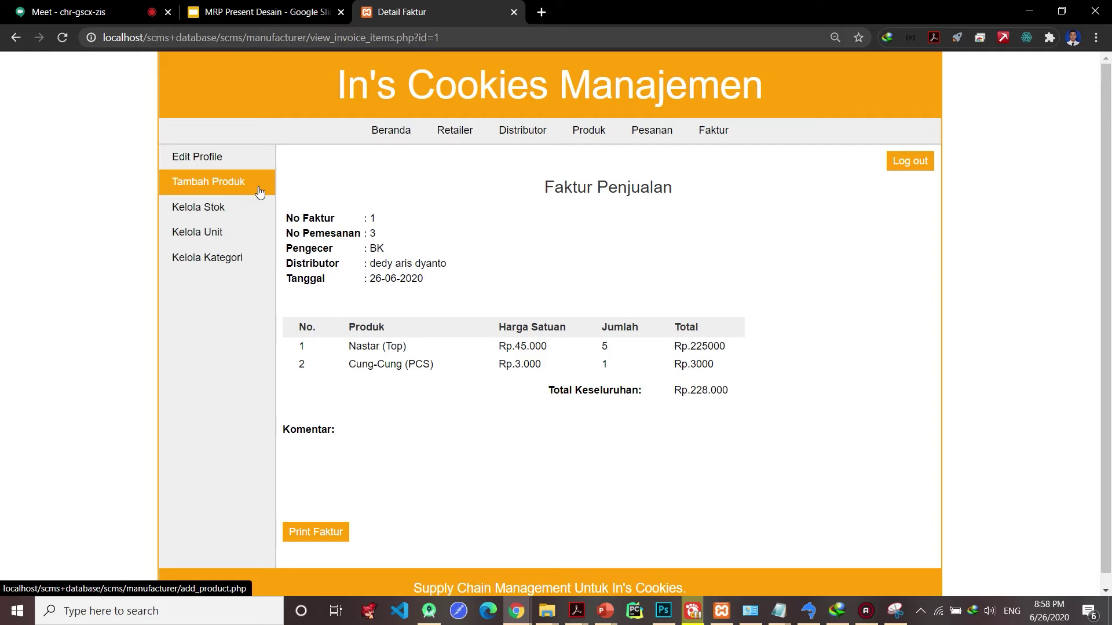
- Review the Edit Profile, Tambah Produk, Kelola Stok and Kelola Unit pages
left_click(255, 161)
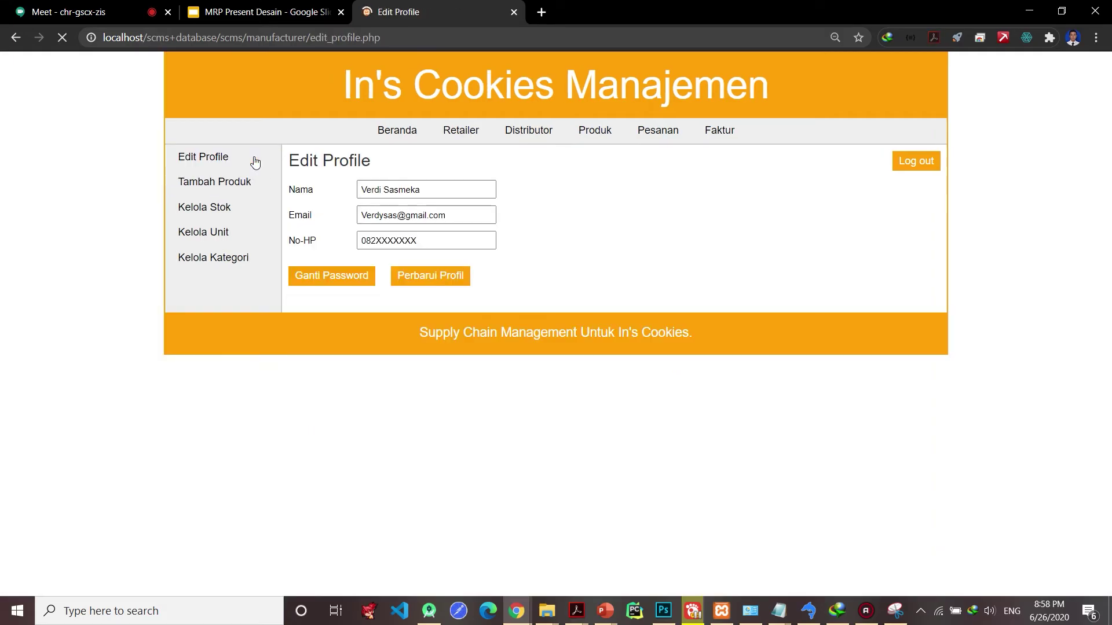
left_click(255, 182)
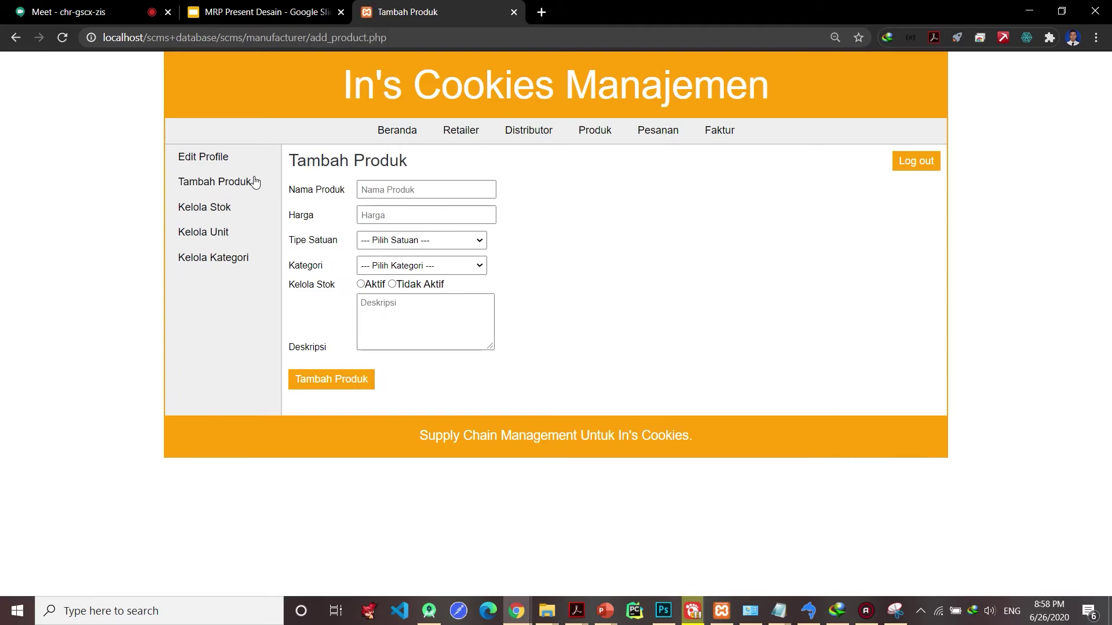
left_click(238, 209)
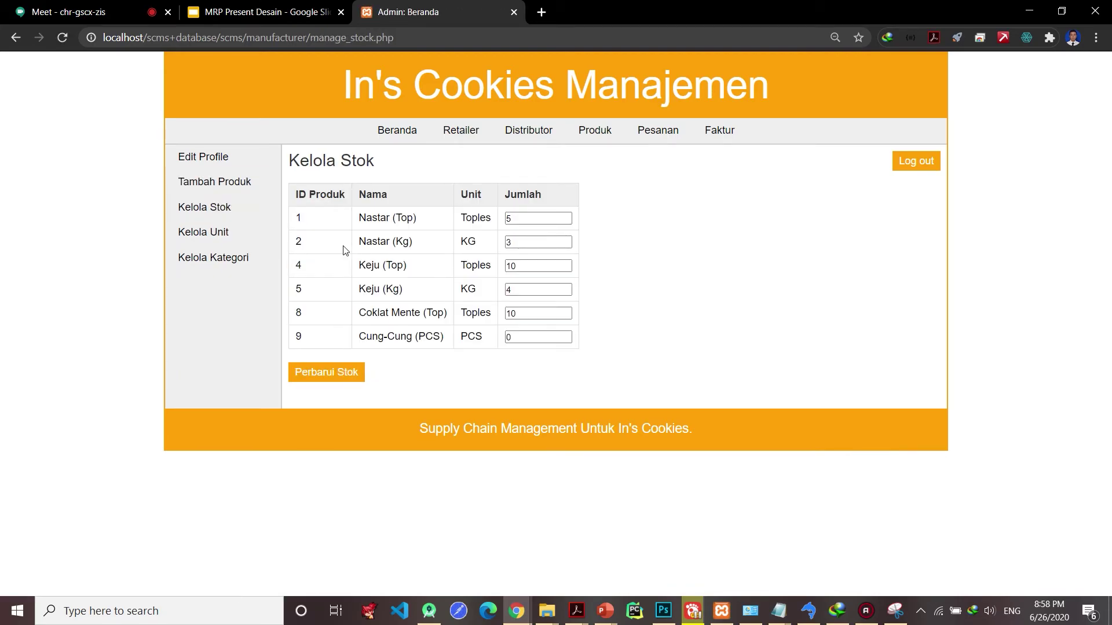
left_click(261, 237)
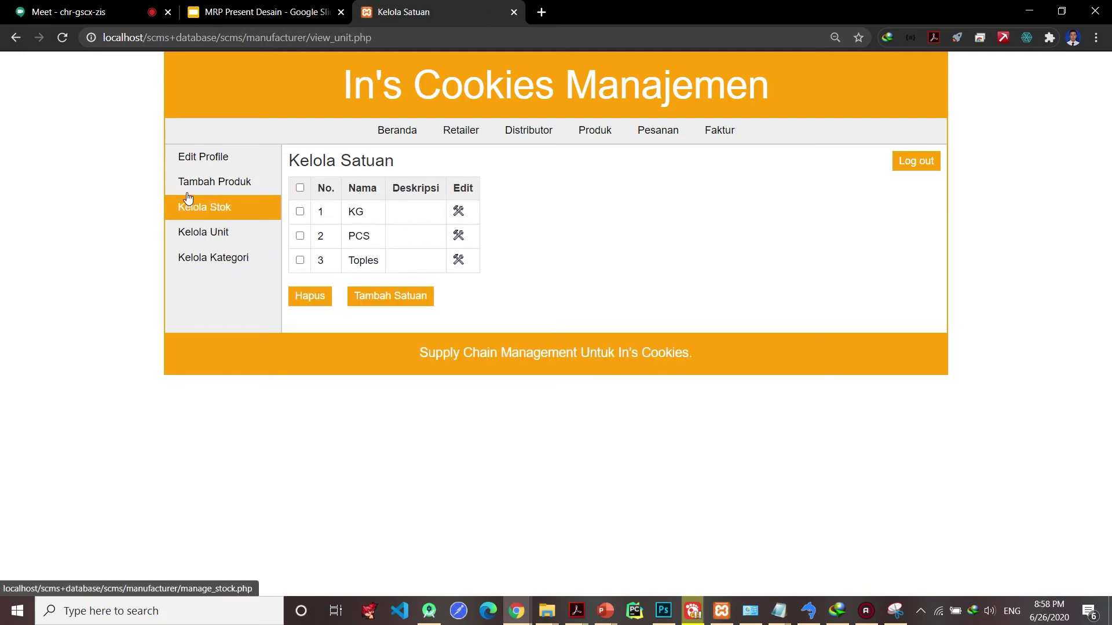
- Compare the Kelola Kategori and Kelola Unit lists, ending on categories, then start logging out
left_click(200, 255)
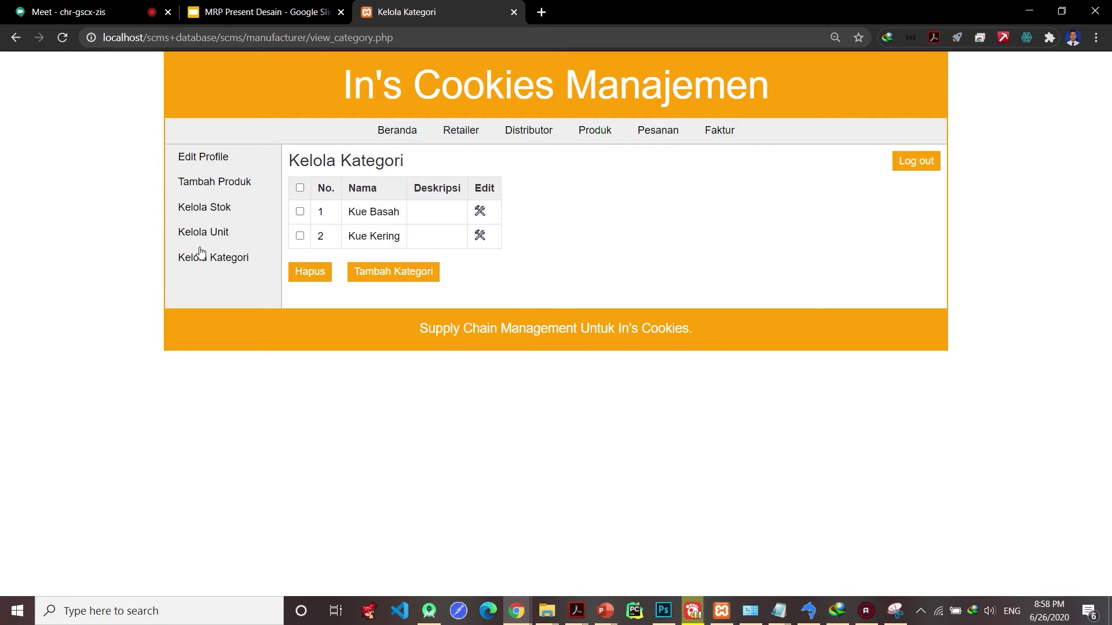
left_click(202, 237)
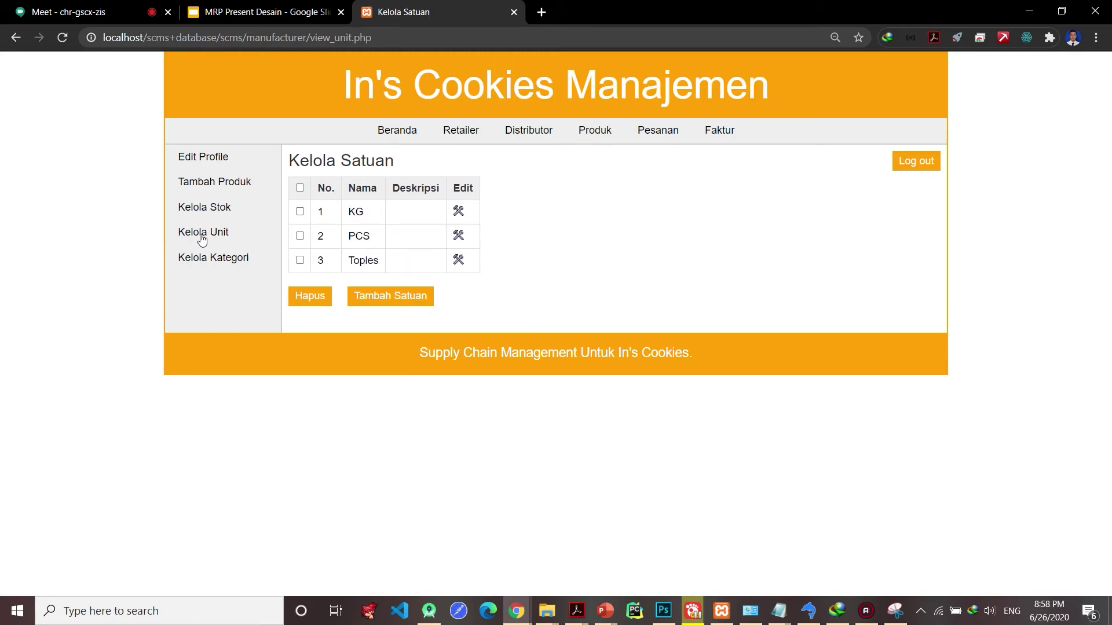
left_click(274, 267)
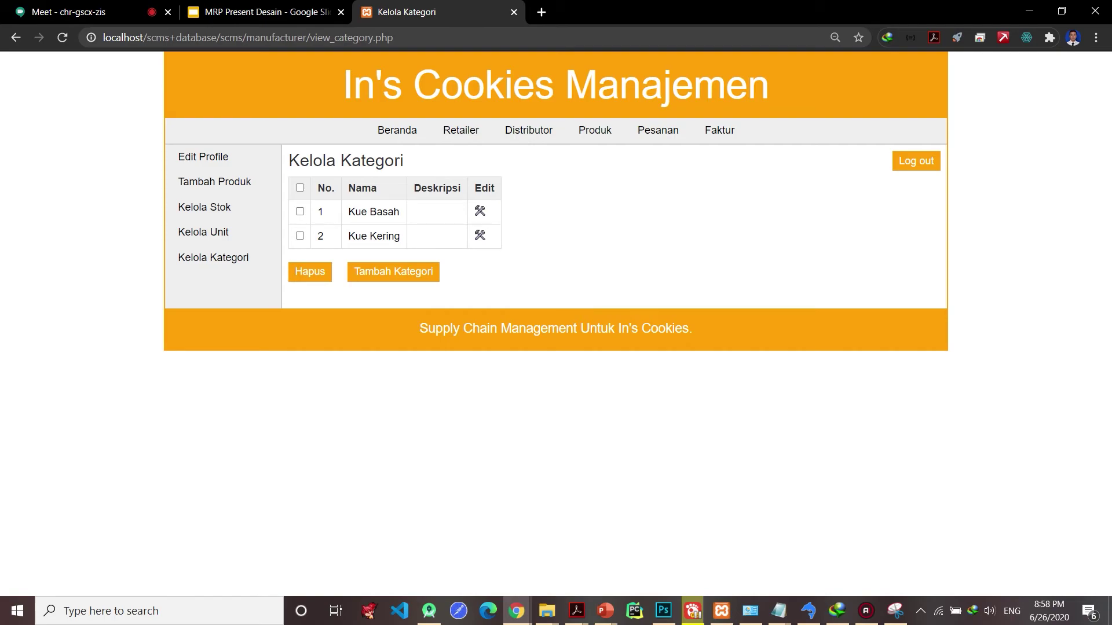
left_click(809, 611)
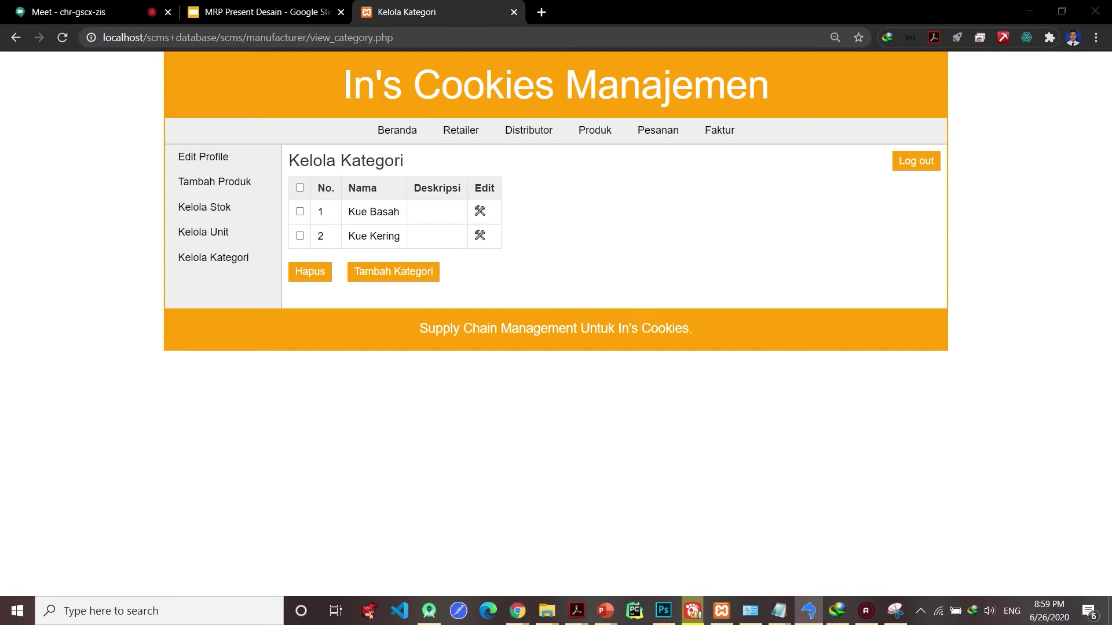
left_click(826, 181)
- Log out and try logging in with a saved username, a password and a login type
left_click(913, 167)
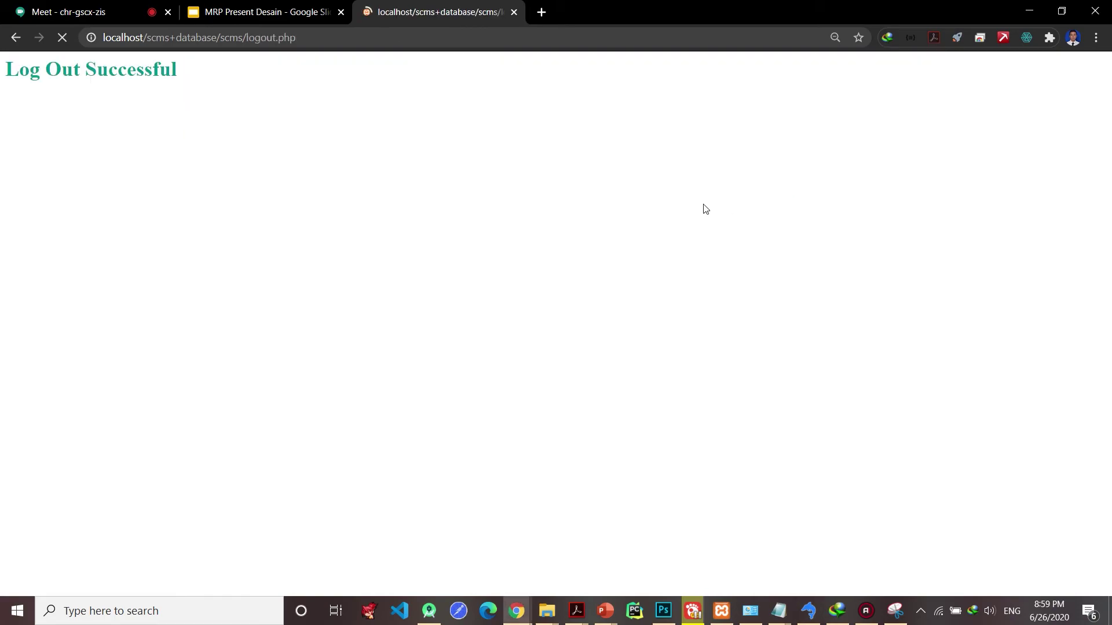
left_click(533, 220)
left_click(531, 236)
key("Tab")
left_click_drag(528, 214, 512, 210)
key("BackSpace")
left_click(542, 297)
left_click(530, 316)
left_click(443, 342)
- Replace the login username with the retailer account's username
left_click(528, 214)
type("aulya123")
left_click_drag(526, 215, 475, 218)
type("yu")
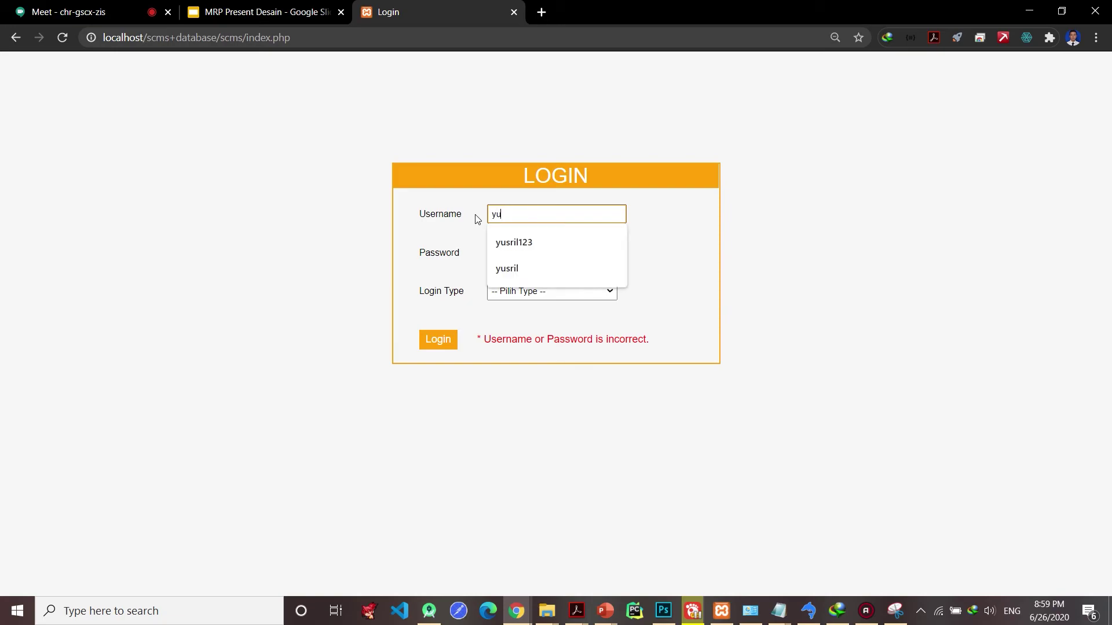
left_click(509, 240)
left_click_drag(526, 214, 515, 210)
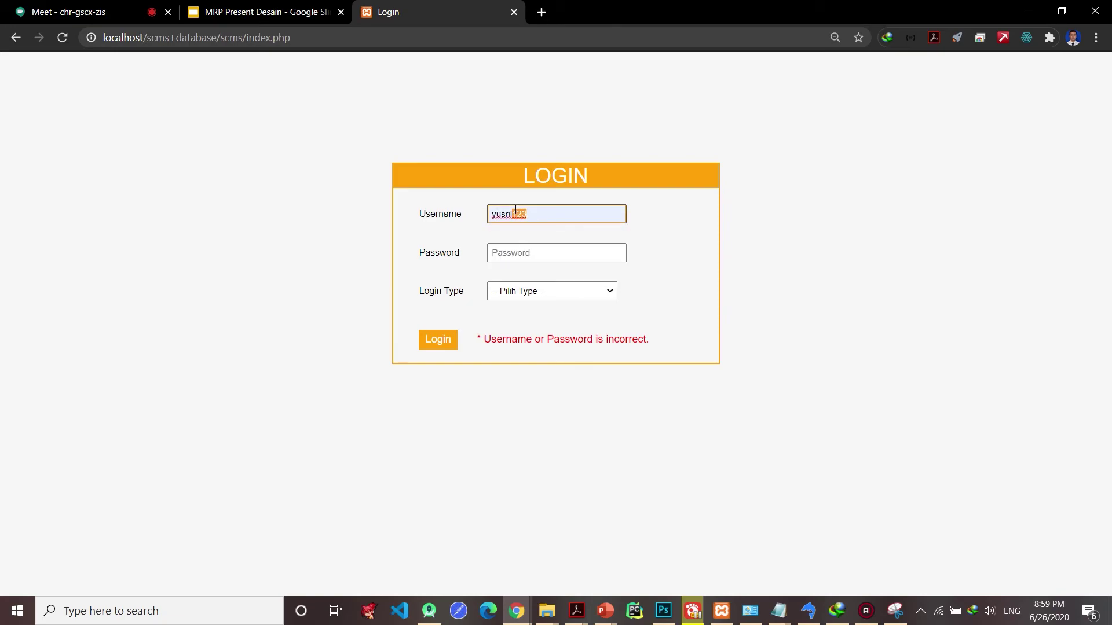
double_click(515, 210)
type("yusril1")
key("BackSpace")
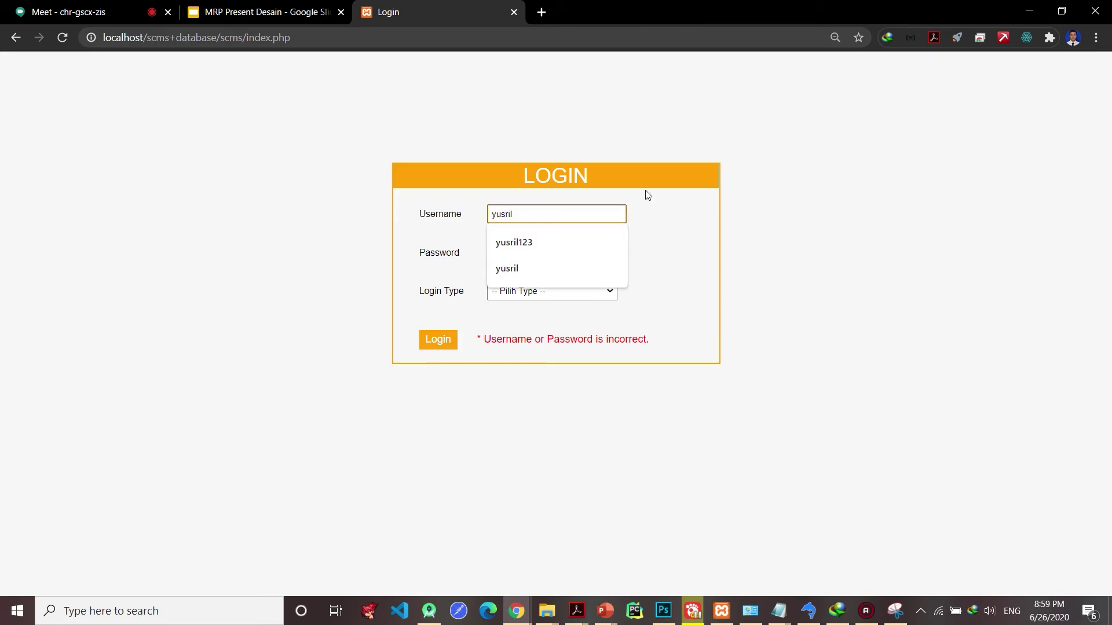
left_click(707, 218)
- Enter the retailer account's password, choose Retailer as login type, and log in
left_click(583, 250)
left_click(568, 291)
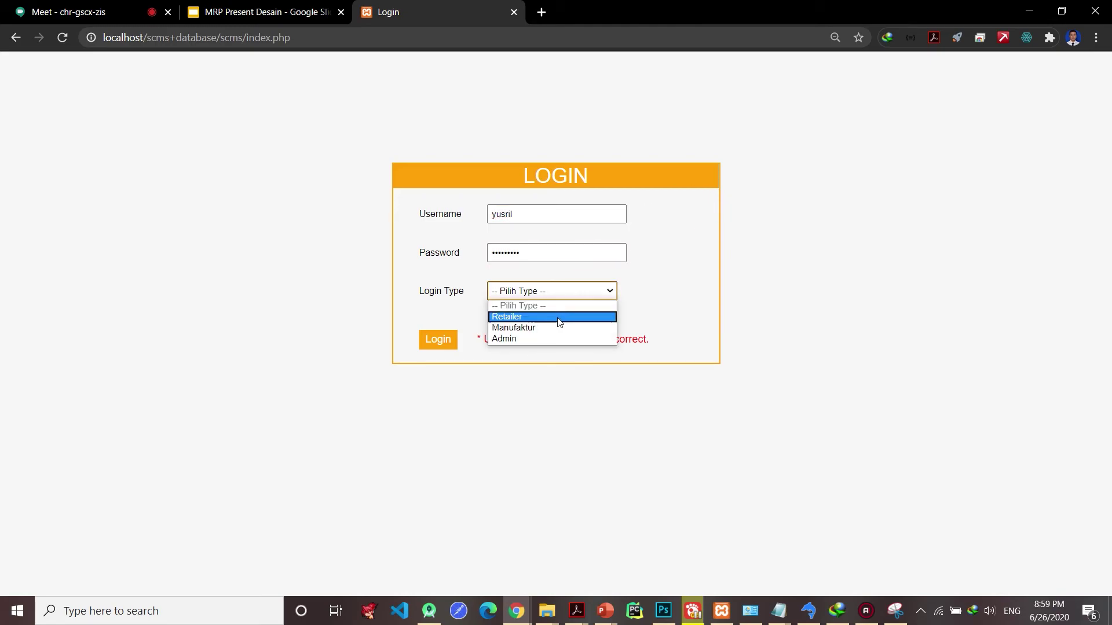
left_click(556, 314)
left_click(452, 346)
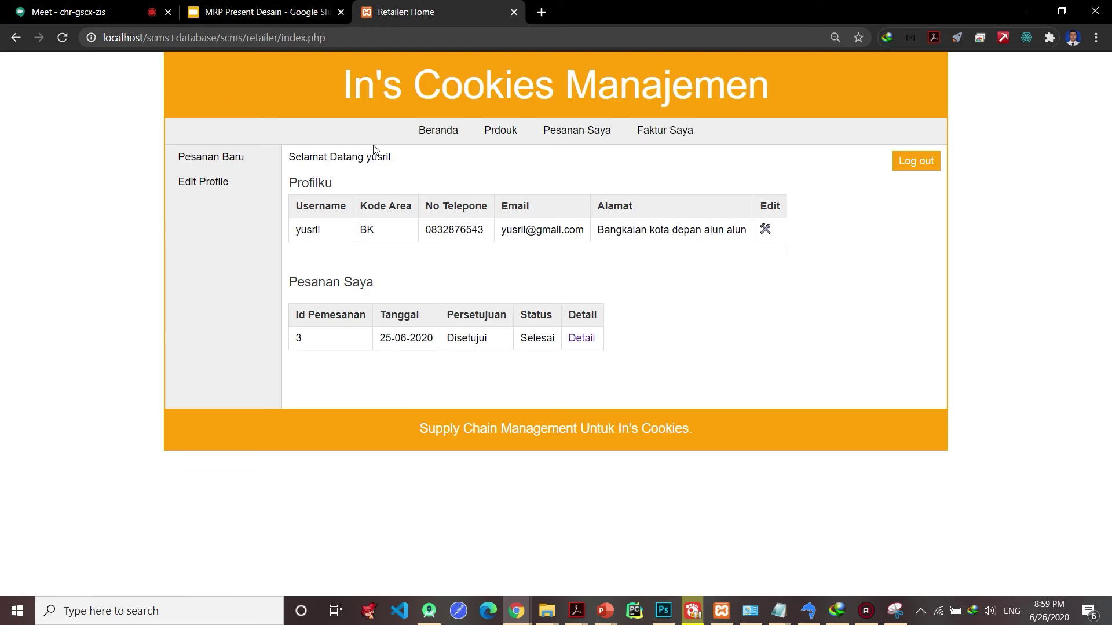
- Browse Prdouk, Pesanan Saya and Faktur Saya, then open sales invoice 1's details for order 3
left_click(485, 137)
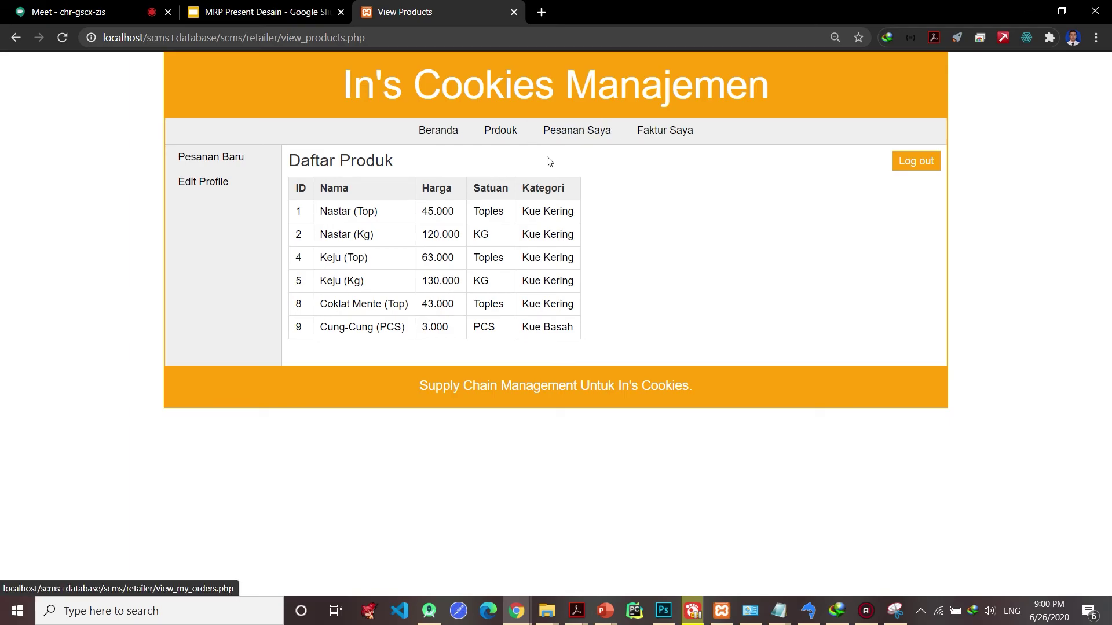
left_click(550, 141)
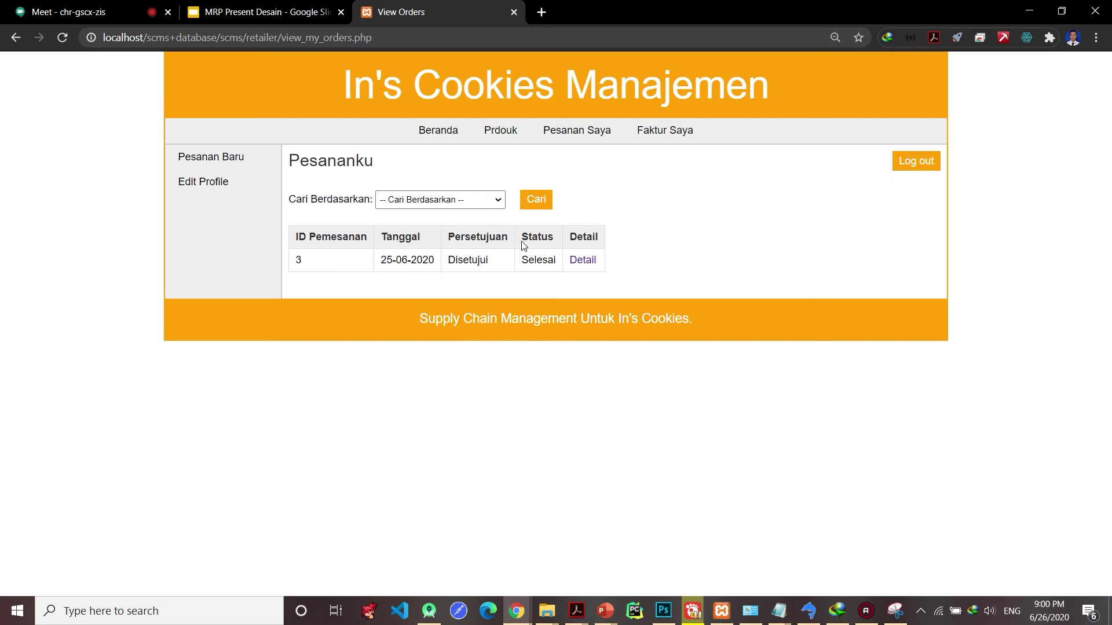
left_click(661, 145)
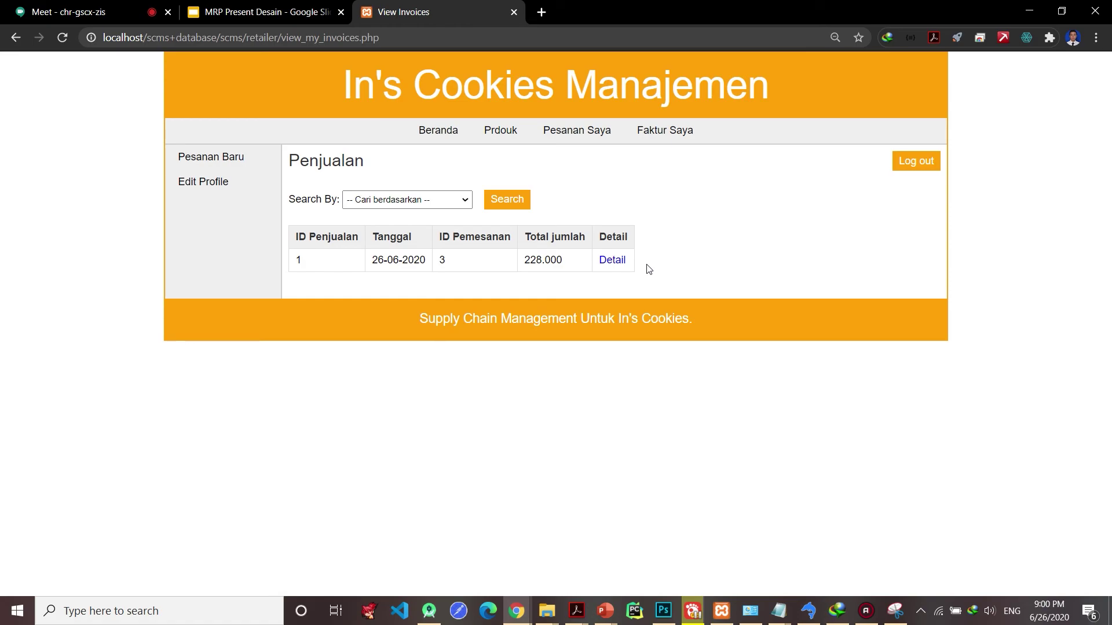
left_click(611, 260)
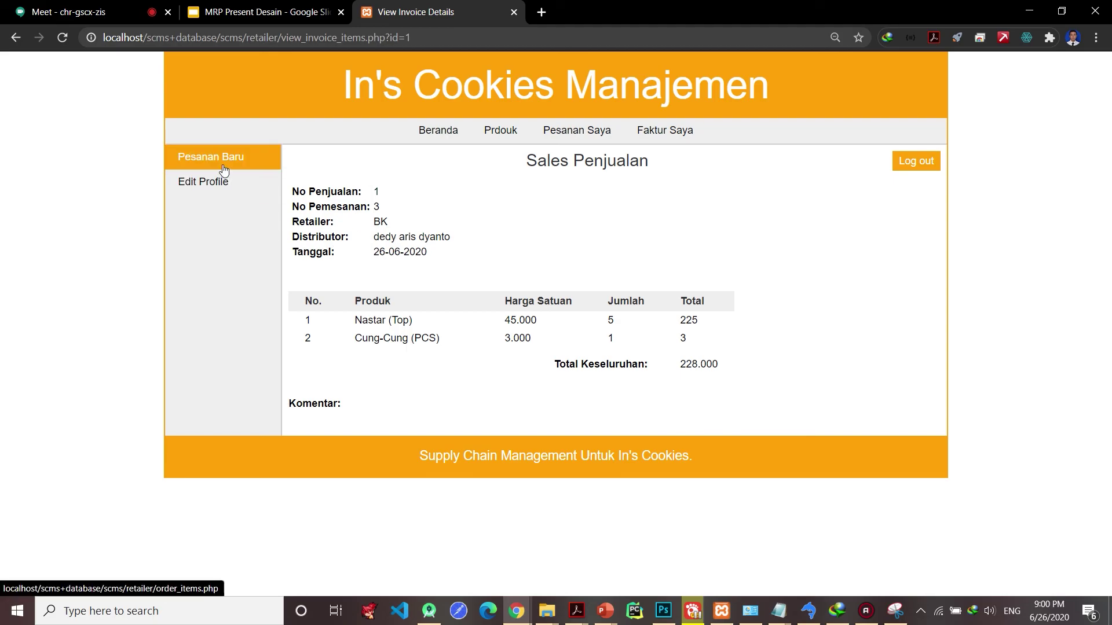
- Fill new-order quantities Nastar Top 3, Nastar Kg 4, Keju Top 5, Keju Kg 5; view profile; switch to Google Meet
left_click(246, 158)
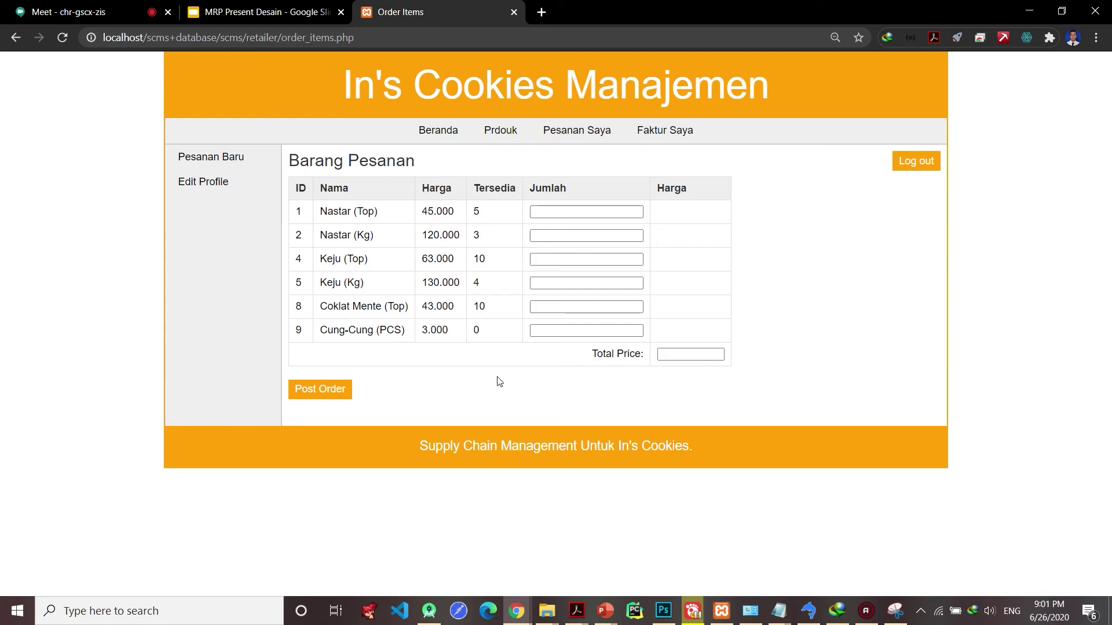
left_click(555, 214)
type("3")
left_click(565, 234)
type("4")
left_click(590, 259)
type("5")
left_click(591, 284)
type("5")
left_click(223, 184)
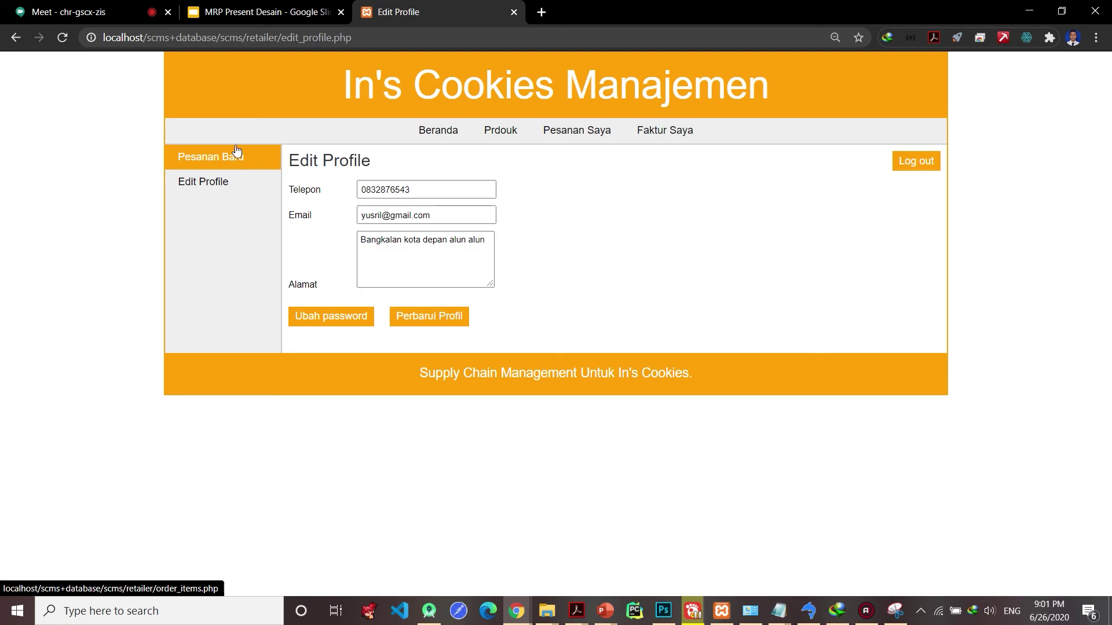
left_click(121, 6)
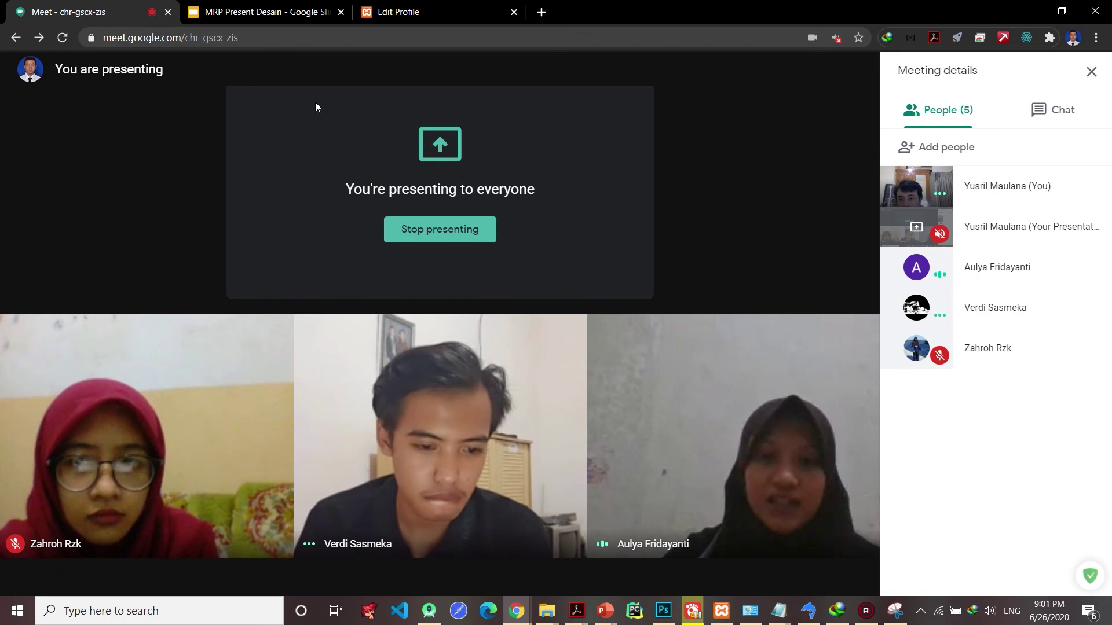